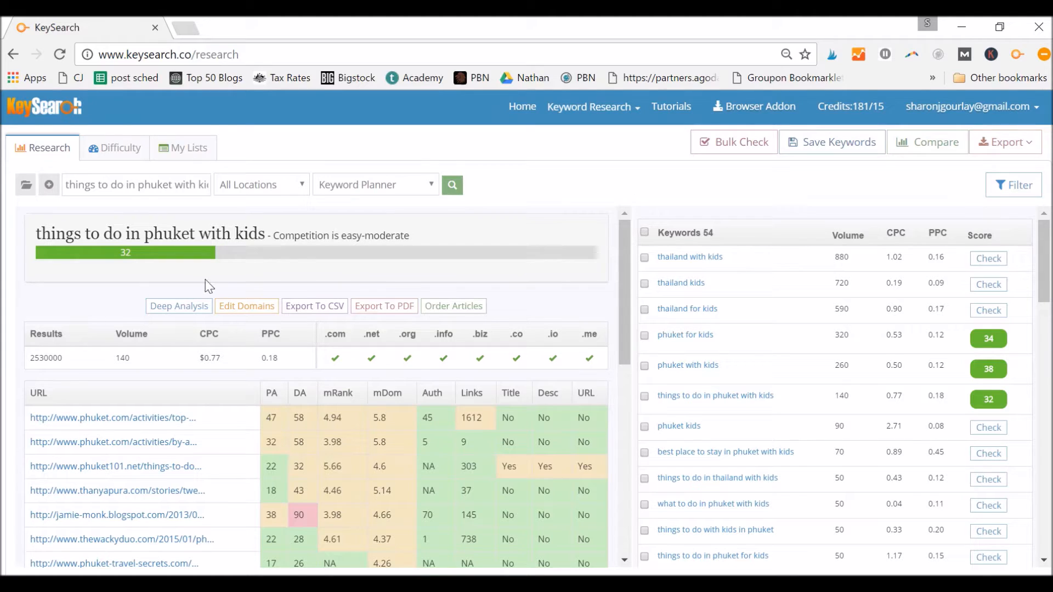
{"action": "left_click", "coordinate": [612, 115]}
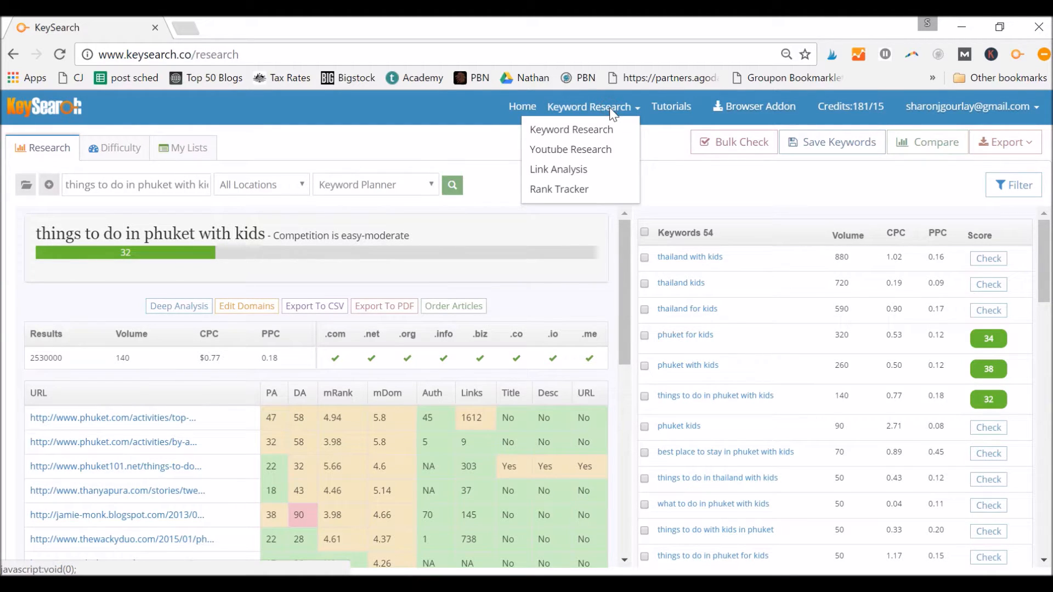
{"action": "left_click", "coordinate": [583, 113]}
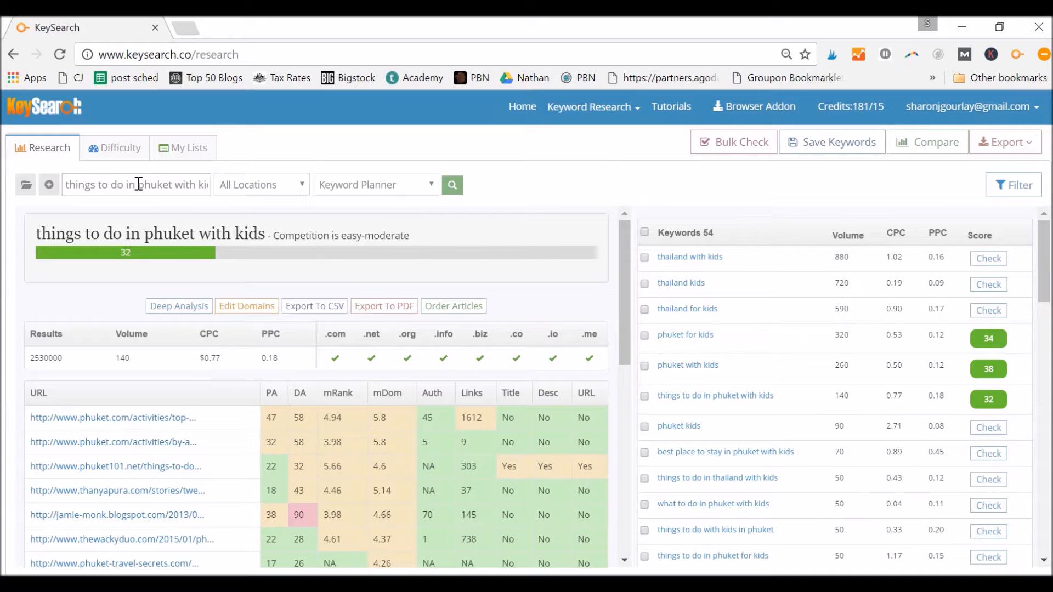
{"action": "left_click_drag", "start_coordinate": [139, 184], "coordinate": [65, 184]}
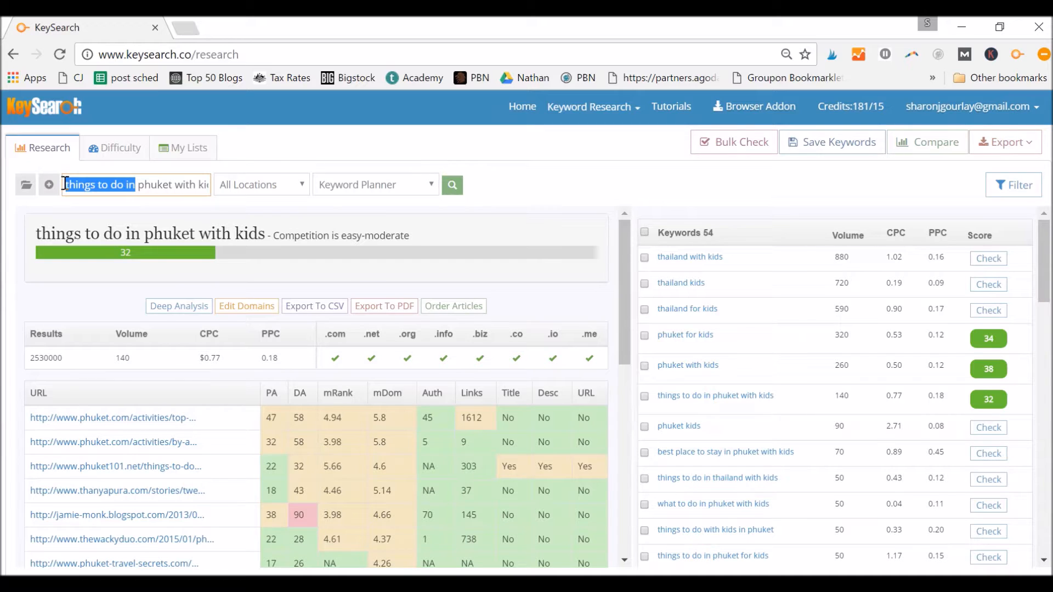
{"action": "left_click", "coordinate": [118, 187]}
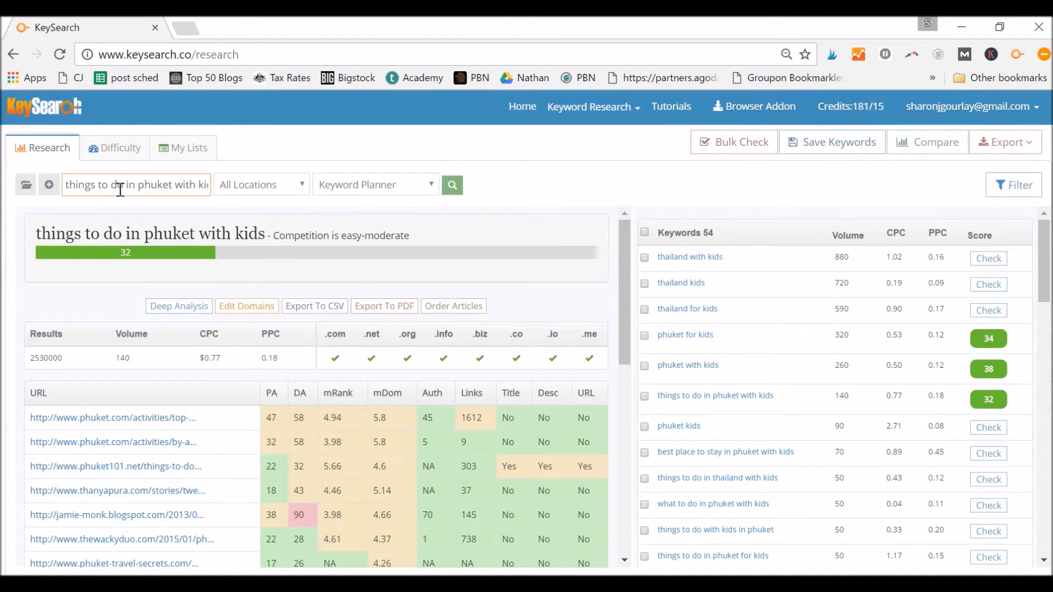
{"action": "left_click_drag", "start_coordinate": [119, 188], "coordinate": [68, 170]}
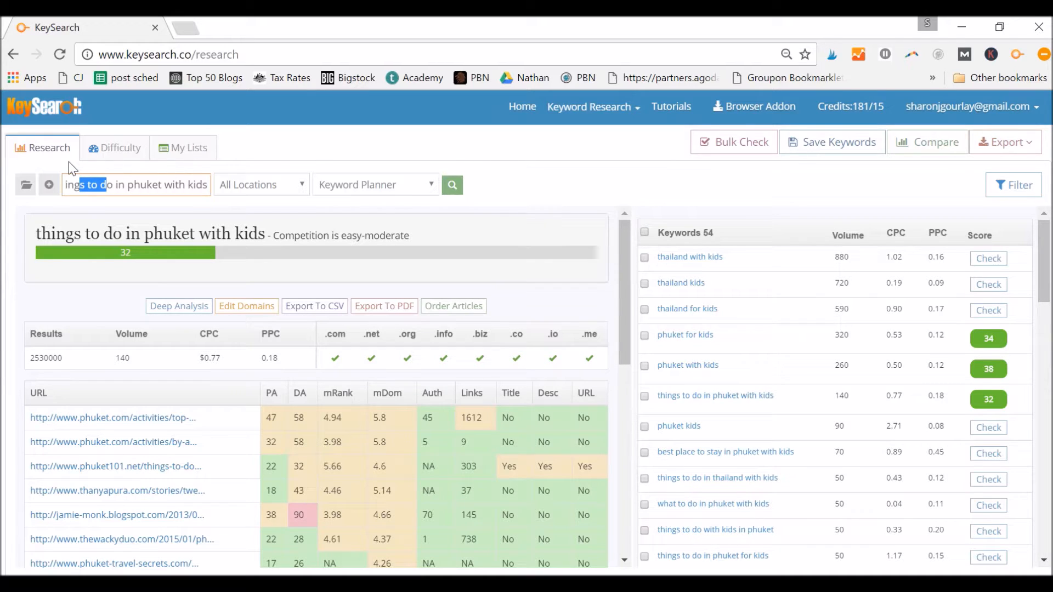
{"action": "left_click", "coordinate": [145, 189]}
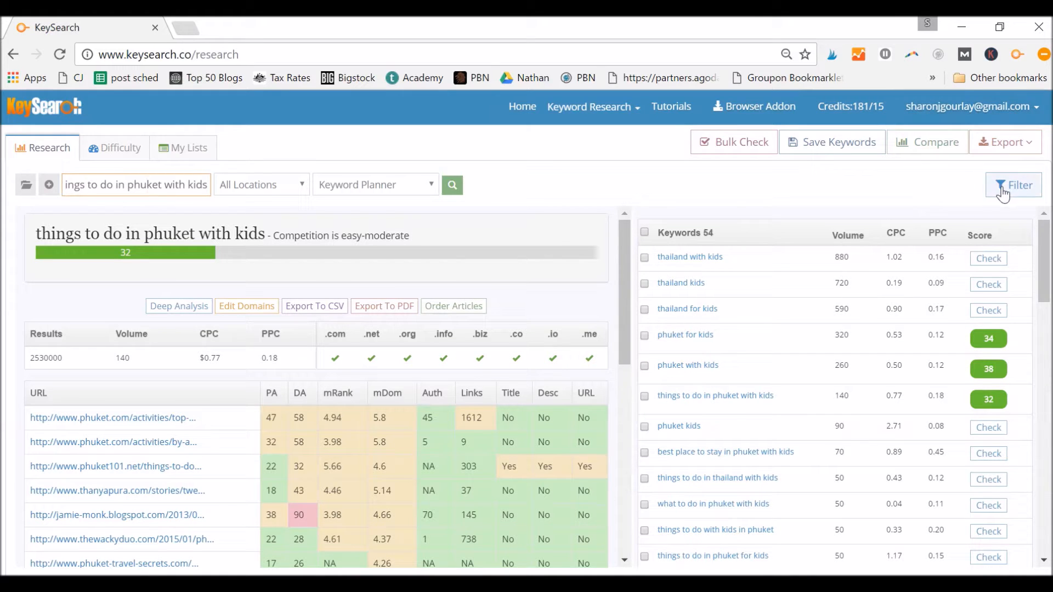
Step: Examine the domain availability and the competing pages' ranking metrics for "things to do in phuket with kids"
{"action": "left_click", "coordinate": [623, 232]}
{"action": "left_click_drag", "start_coordinate": [623, 240], "coordinate": [636, 290]}
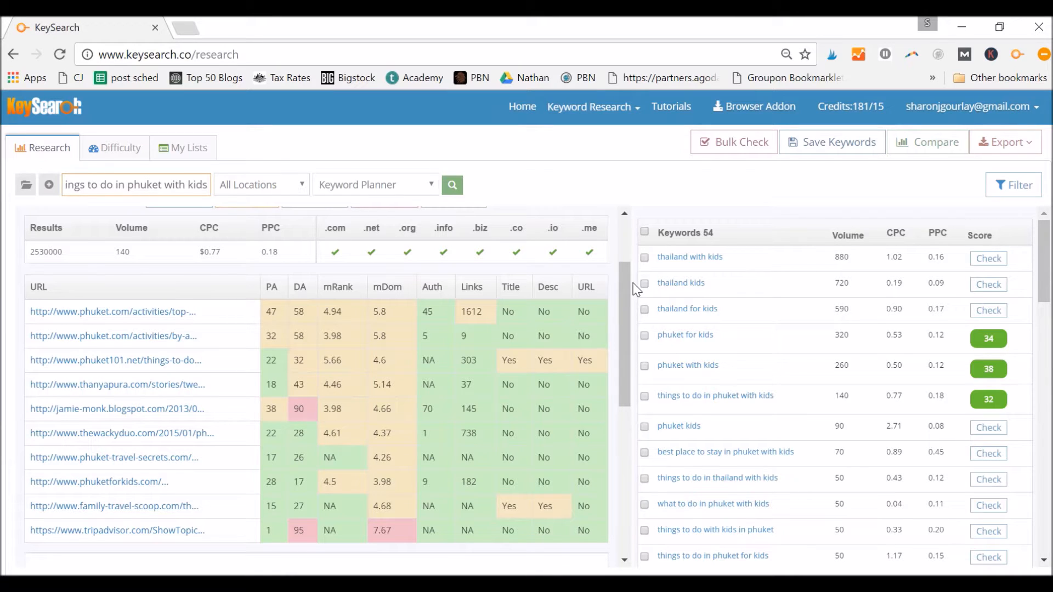
{"action": "left_click_drag", "start_coordinate": [620, 294], "coordinate": [620, 255]}
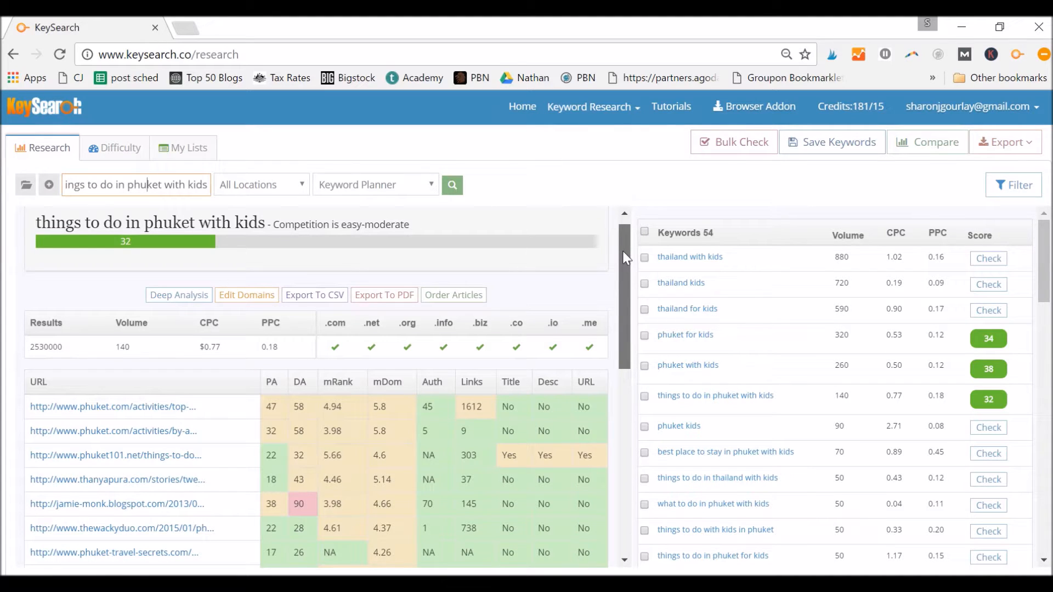
{"action": "left_click_drag", "start_coordinate": [623, 251], "coordinate": [630, 302]}
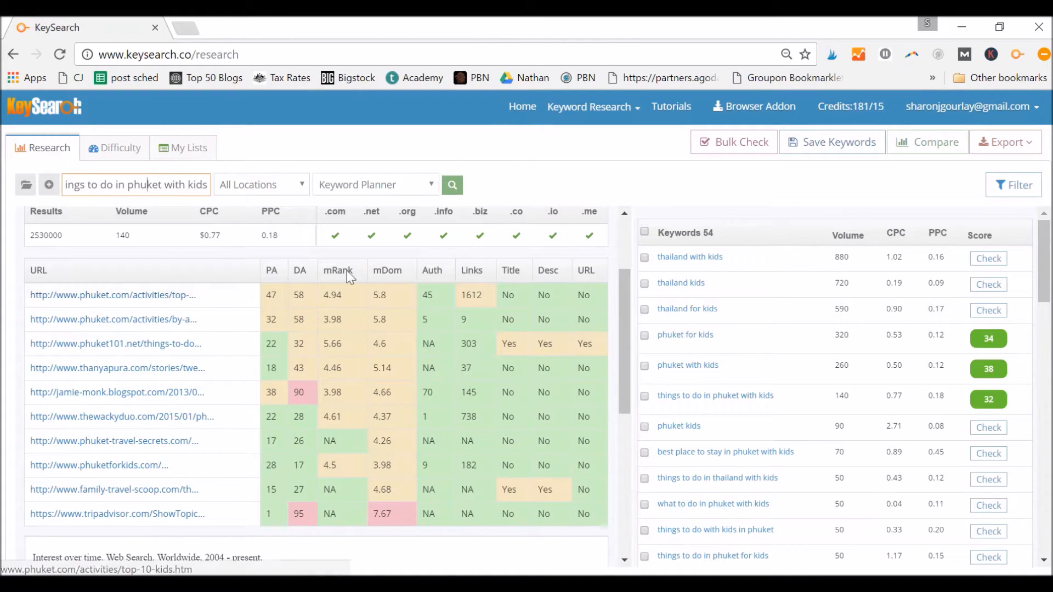
{"action": "double_click", "coordinate": [434, 274]}
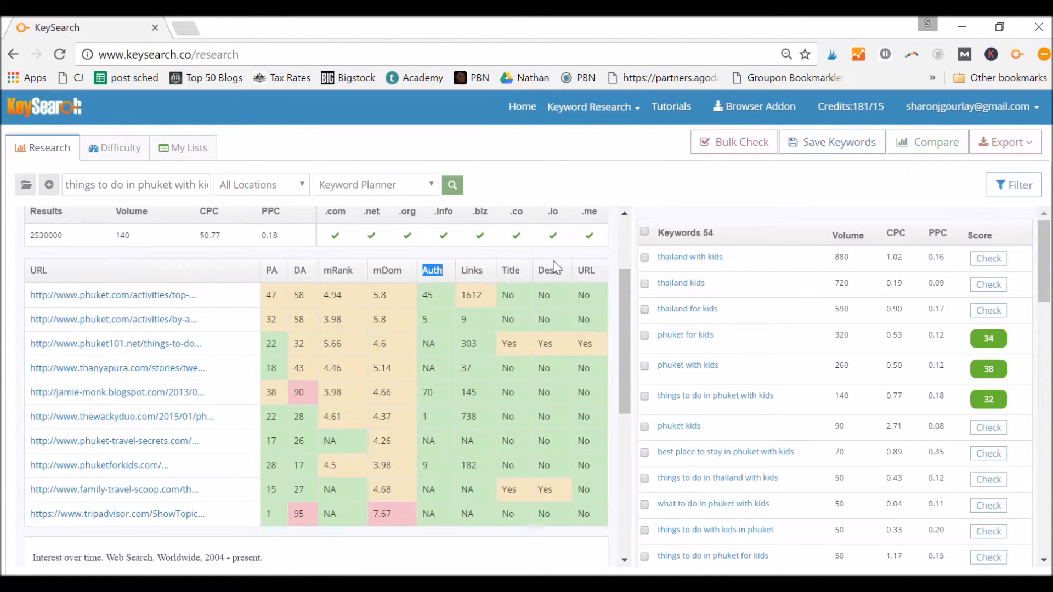
{"action": "double_click", "coordinate": [510, 270]}
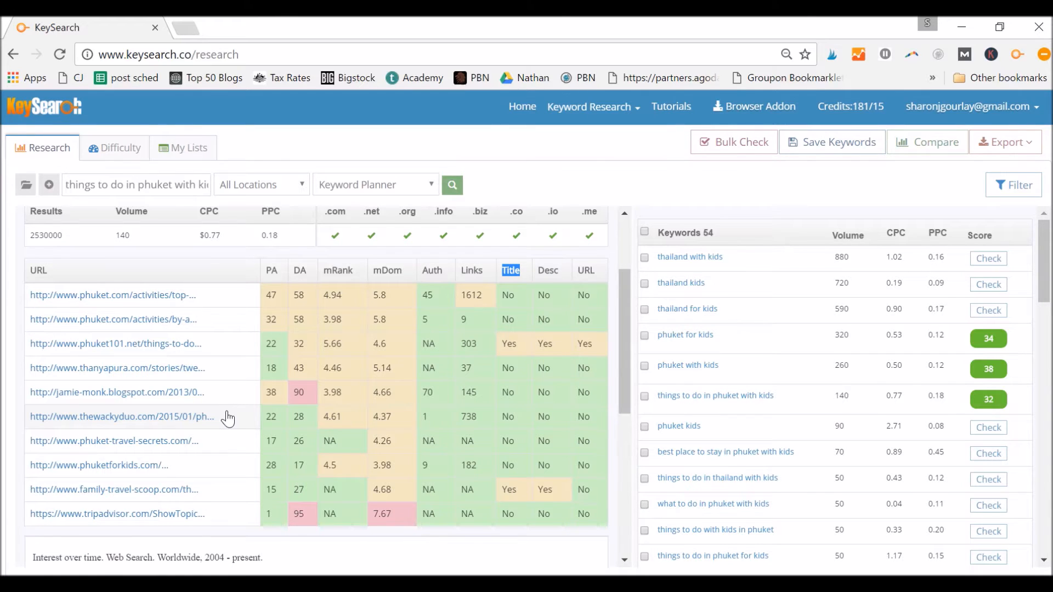
{"action": "left_click_drag", "start_coordinate": [169, 186], "coordinate": [80, 181]}
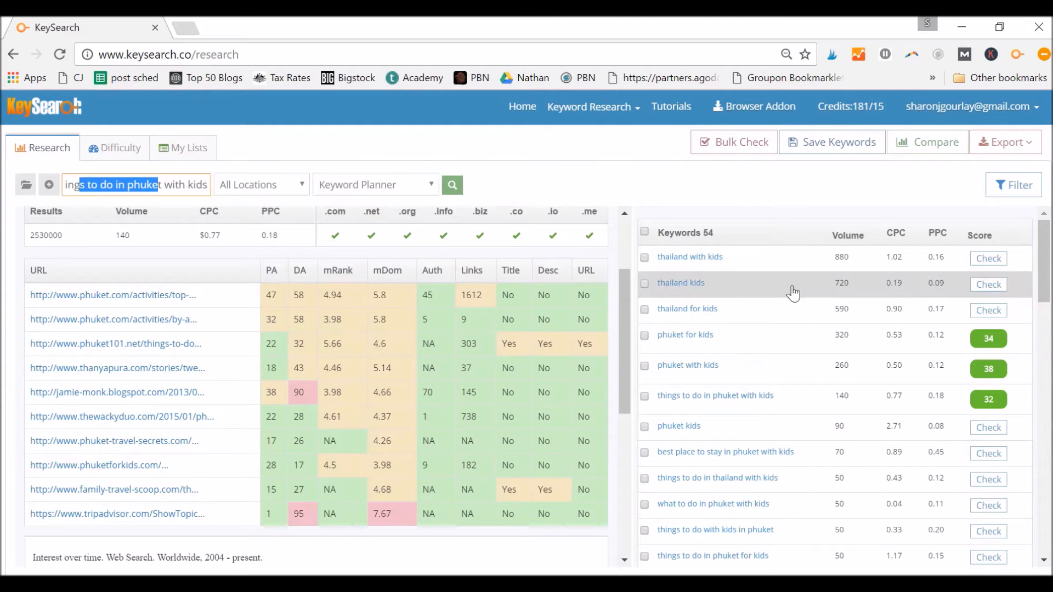
Step: Reset the keyword filter so the full list of related keywords is shown, and close the filter form
{"action": "left_click", "coordinate": [1015, 185]}
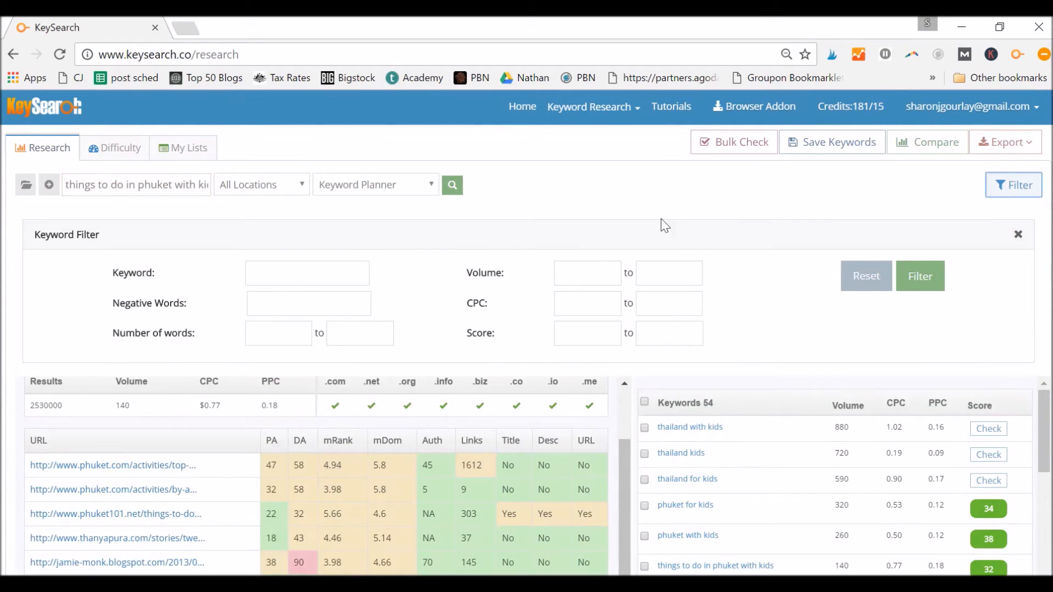
{"action": "left_click", "coordinate": [329, 278]}
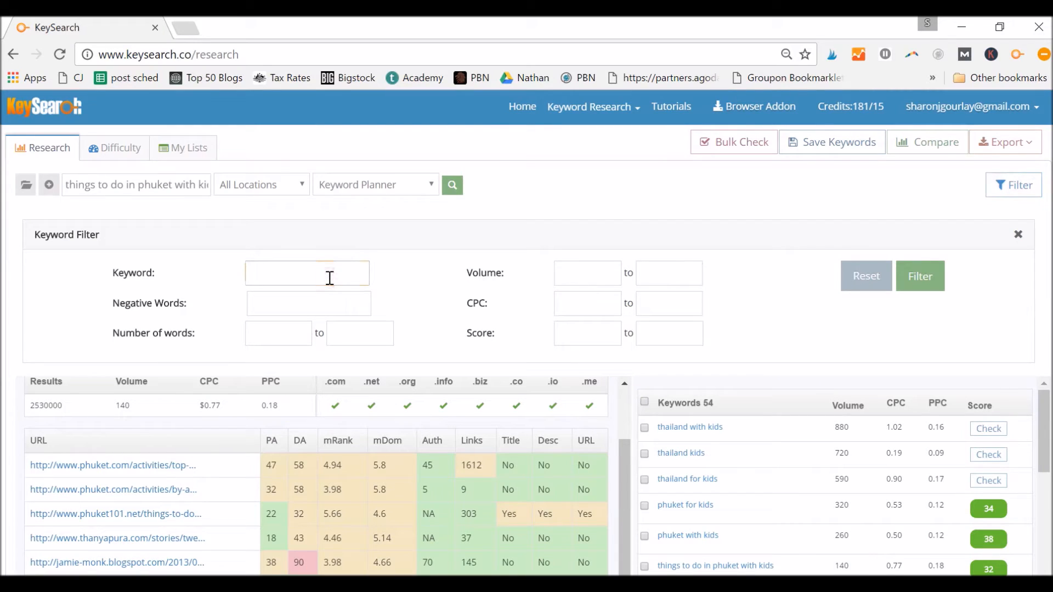
{"action": "left_click", "coordinate": [873, 285]}
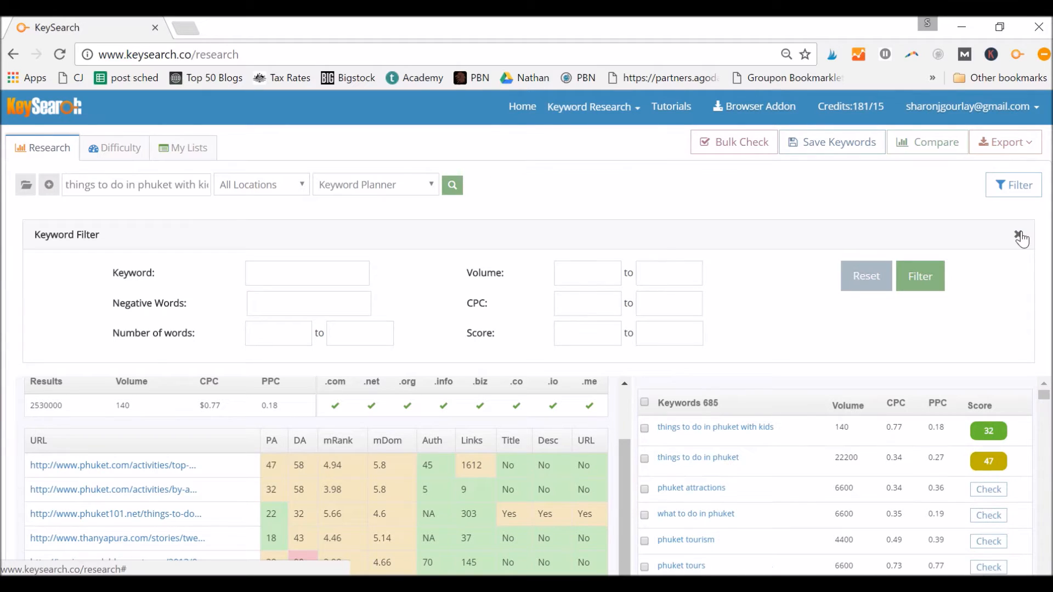
{"action": "left_click", "coordinate": [1018, 236]}
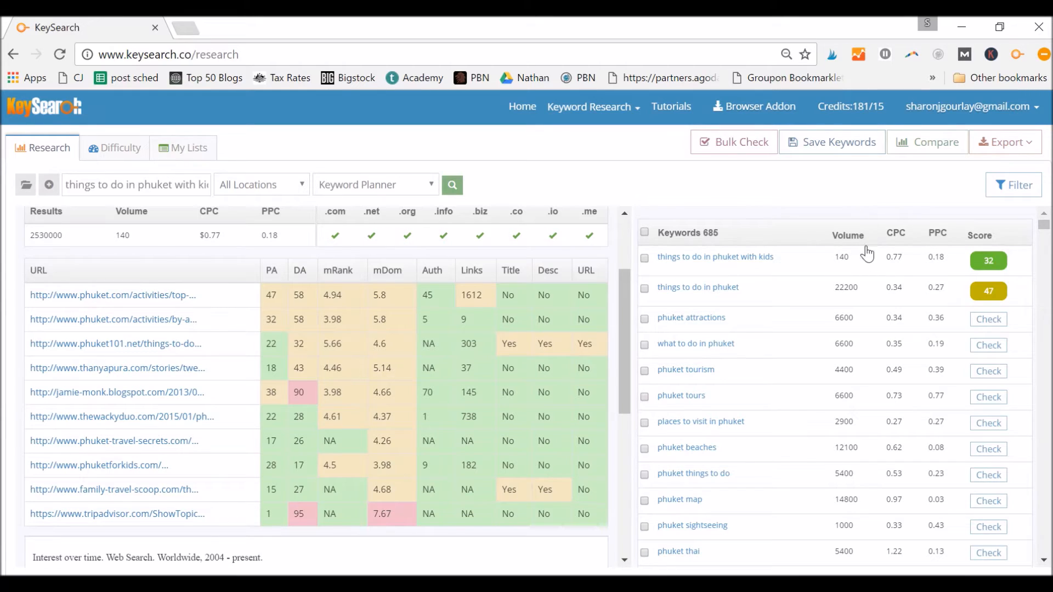
Step: Filter the related keywords to those containing "kid" and sort the list by search volume, highest first
{"action": "left_click", "coordinate": [1017, 187]}
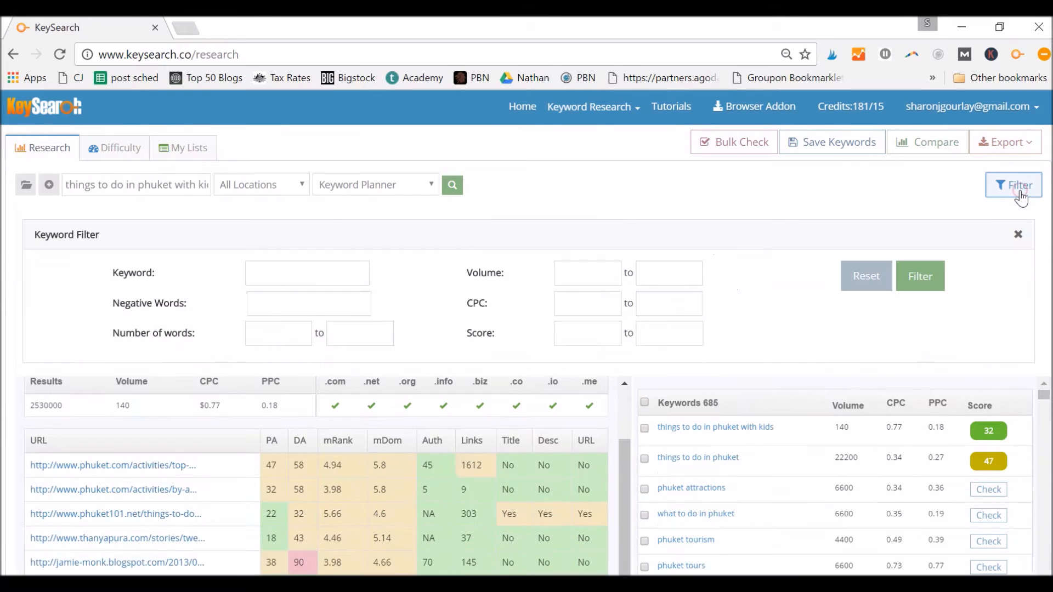
{"action": "left_click", "coordinate": [270, 272]}
{"action": "type", "text": "ki"}
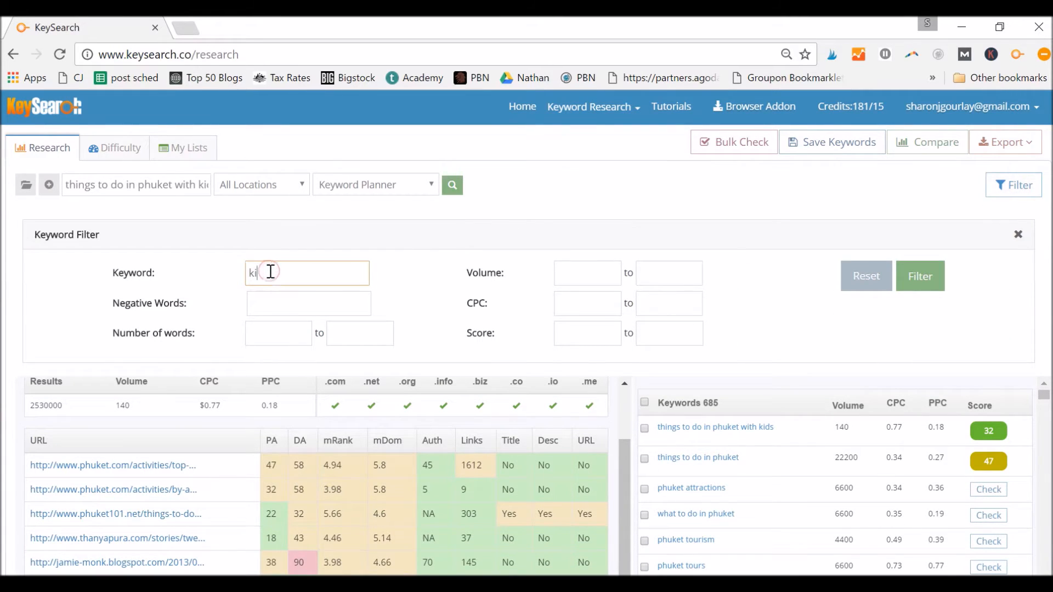
{"action": "type", "text": "d"}
{"action": "left_click", "coordinate": [919, 281]}
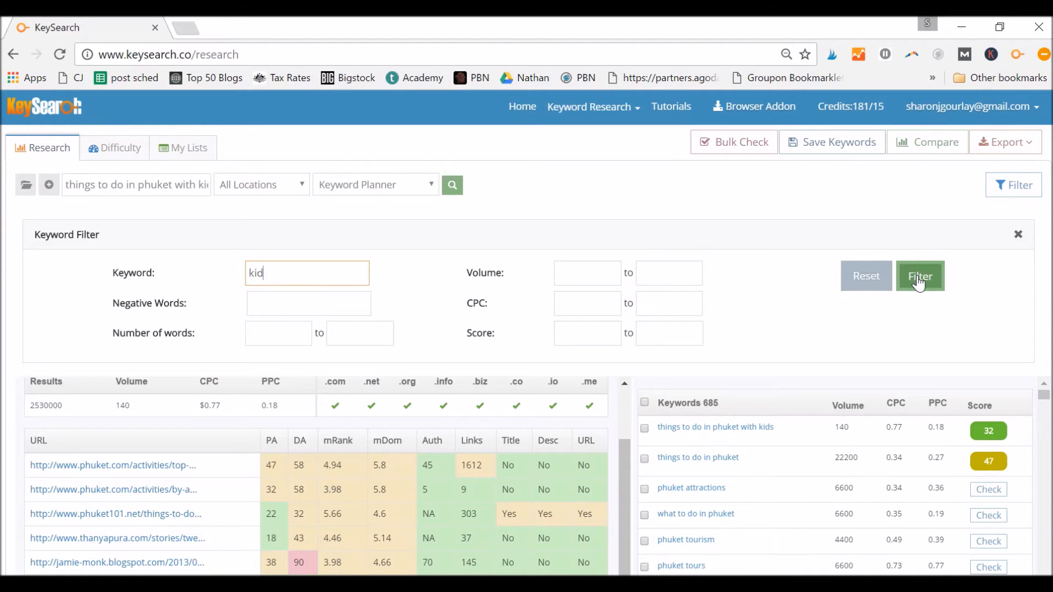
{"action": "left_click", "coordinate": [919, 280]}
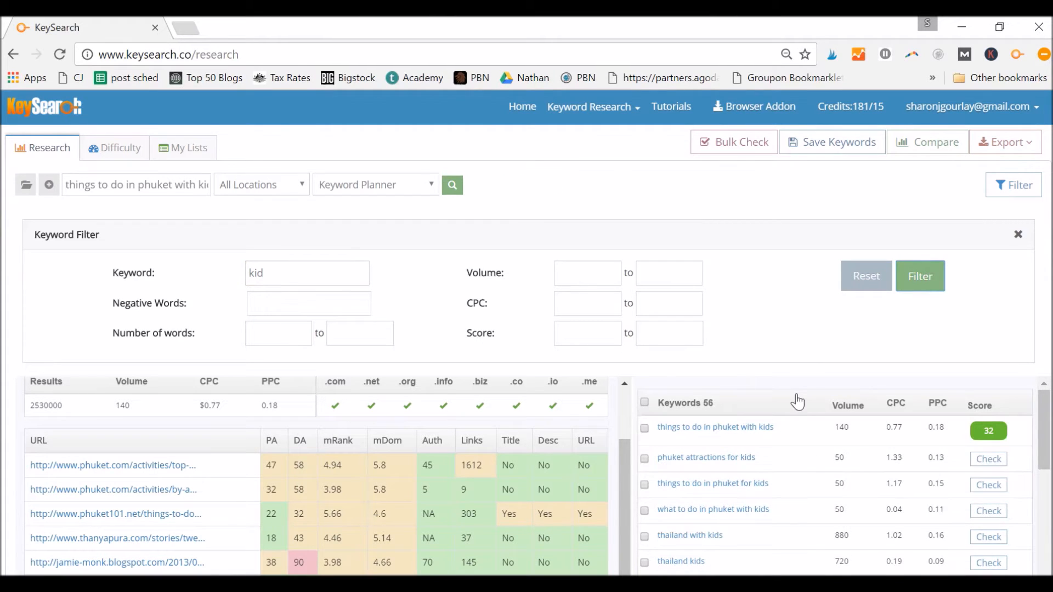
{"action": "left_click", "coordinate": [1017, 227]}
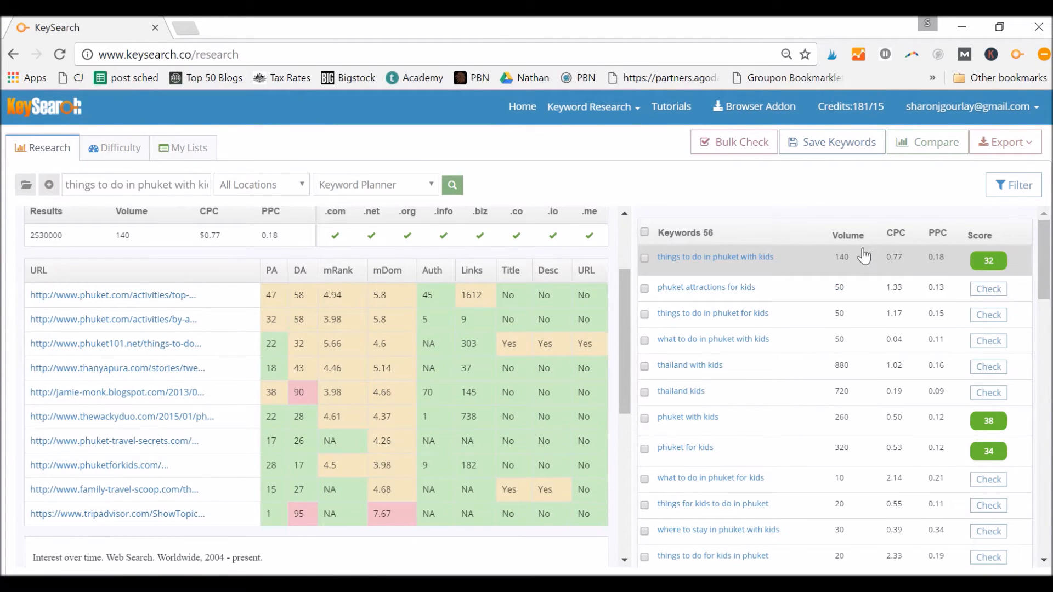
{"action": "mouse_move", "coordinate": [1038, 280]}
{"action": "left_mouse_down"}
{"action": "mouse_move", "coordinate": [1044, 466]}
{"action": "mouse_move", "coordinate": [1049, 278]}
{"action": "left_mouse_up"}
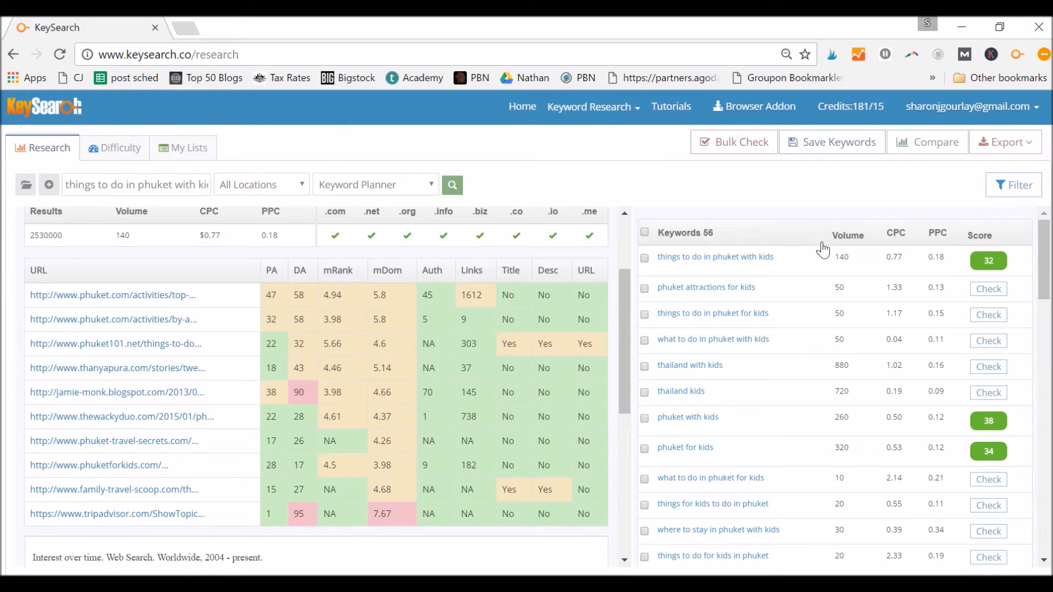
{"action": "left_click", "coordinate": [855, 243]}
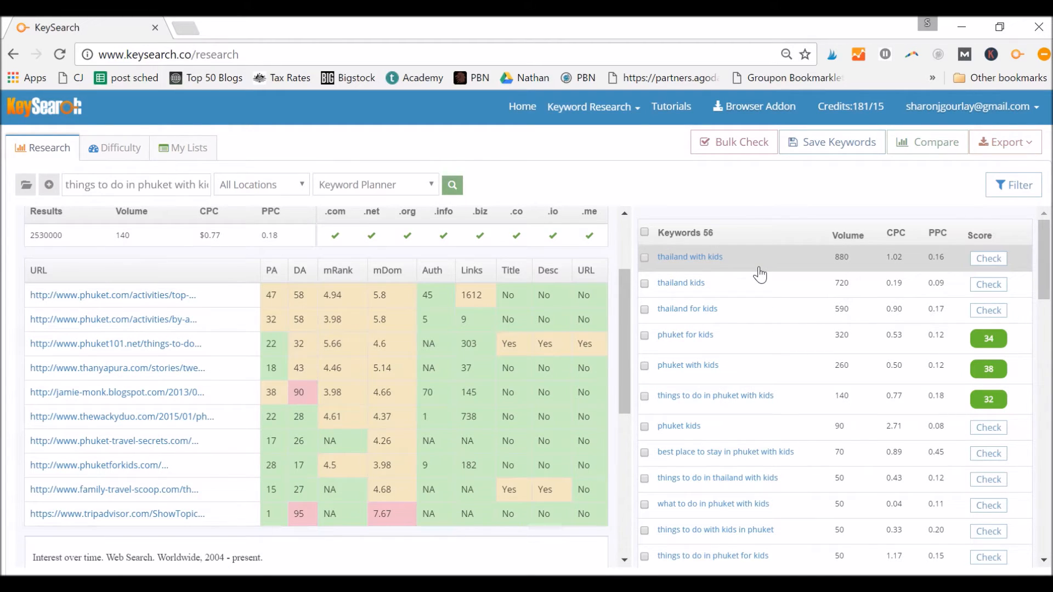
Step: Compare the competition analyses of "phuket for kids" and "phuket with kids", ending back on "phuket for kids"
{"action": "left_click", "coordinate": [734, 340]}
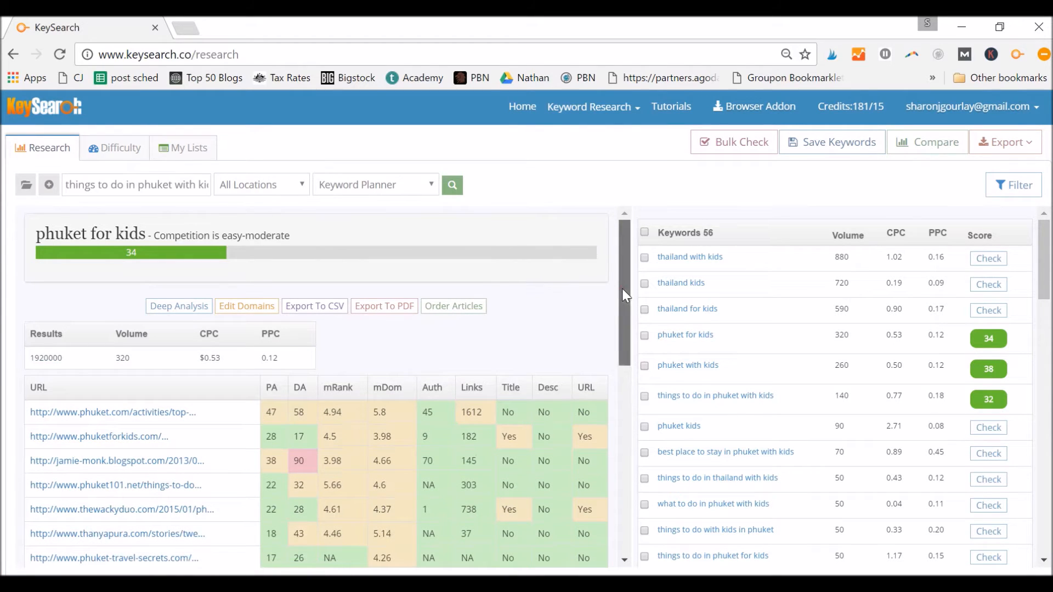
{"action": "left_click_drag", "start_coordinate": [622, 289], "coordinate": [640, 339]}
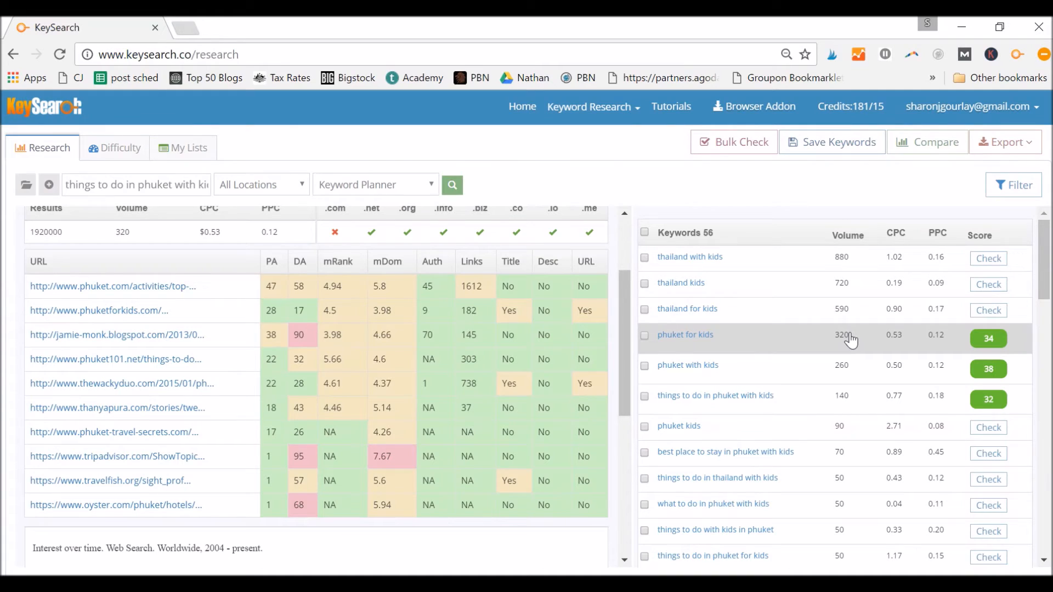
{"action": "left_click", "coordinate": [747, 377]}
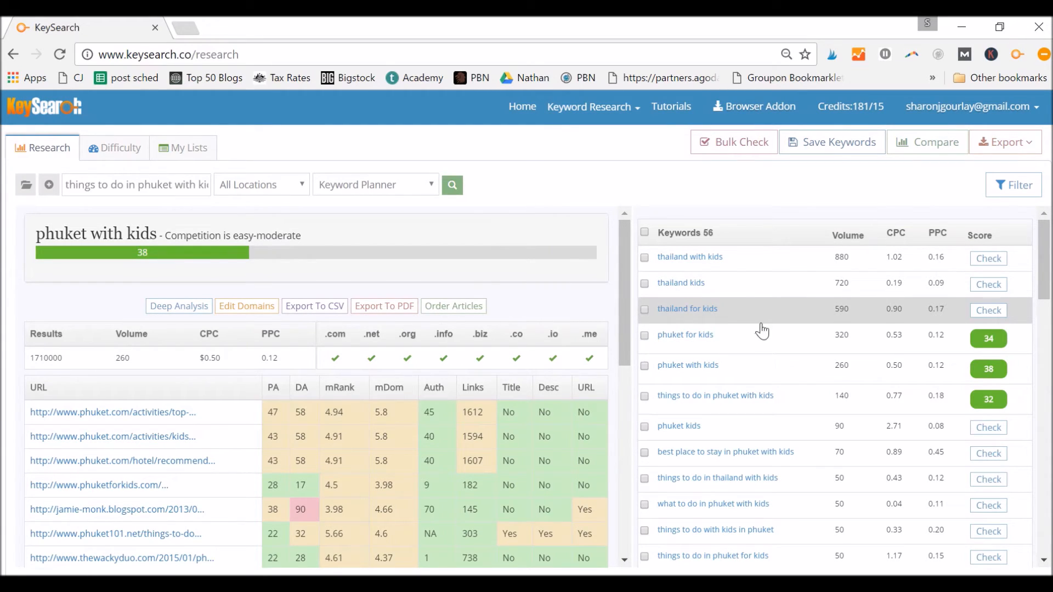
{"action": "left_click", "coordinate": [762, 343]}
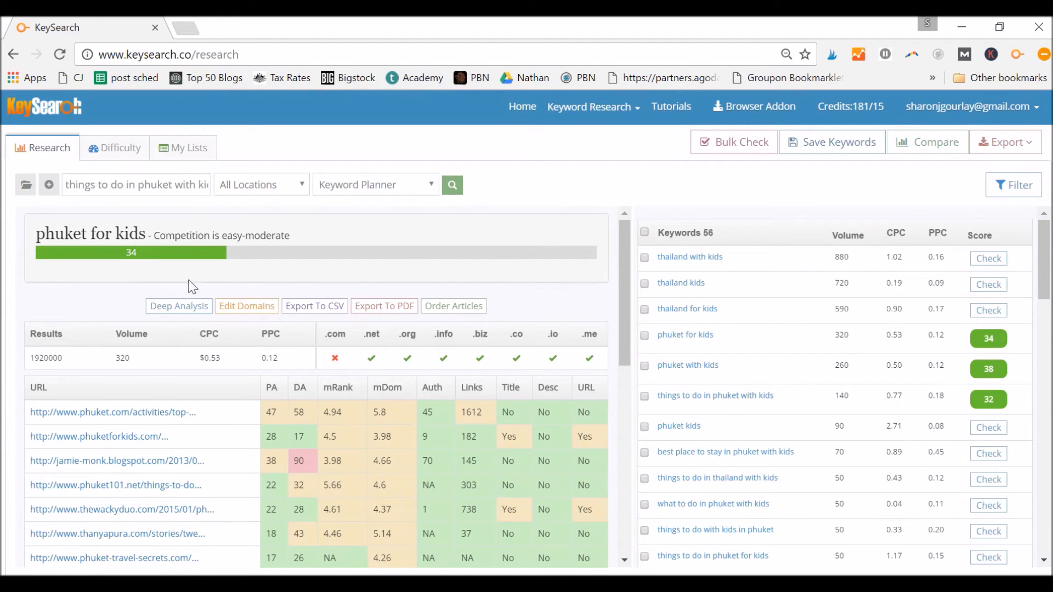
Step: Run a Deep Analysis of "phuket for kids", review its interest trend, competitor metrics and LSI keywords, and close the report
{"action": "left_click", "coordinate": [181, 313]}
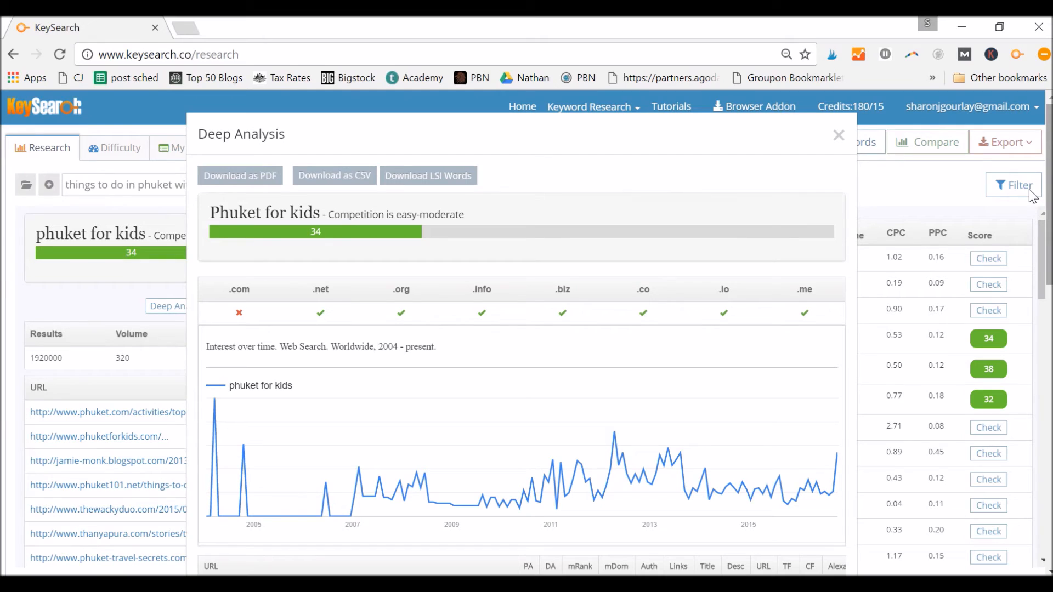
{"action": "scroll", "coordinate": [574, 321], "scroll_direction": "down", "scroll_amount": 1}
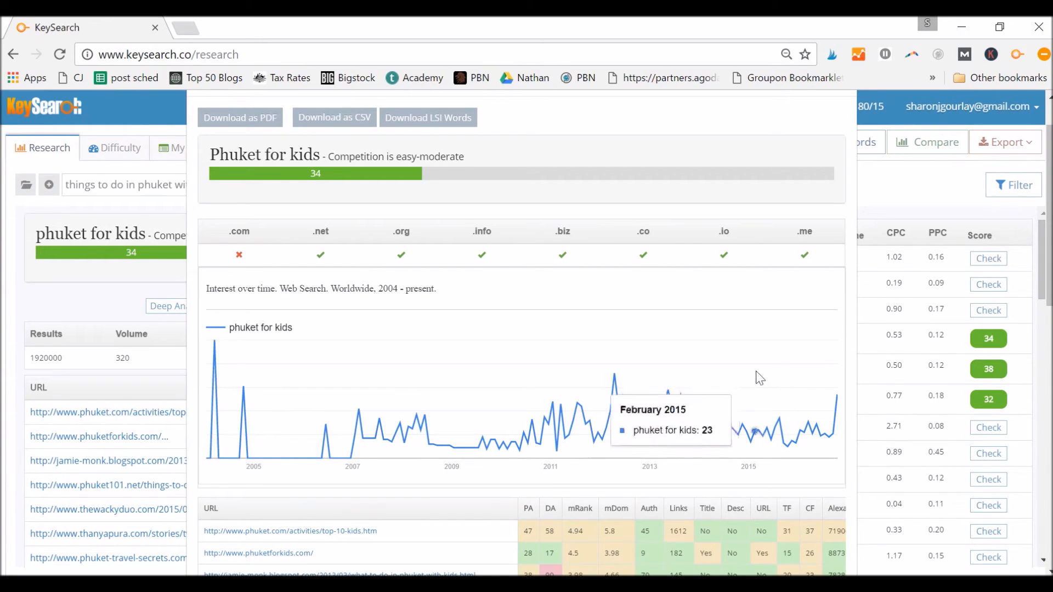
{"action": "left_click_drag", "start_coordinate": [1050, 267], "coordinate": [1049, 370]}
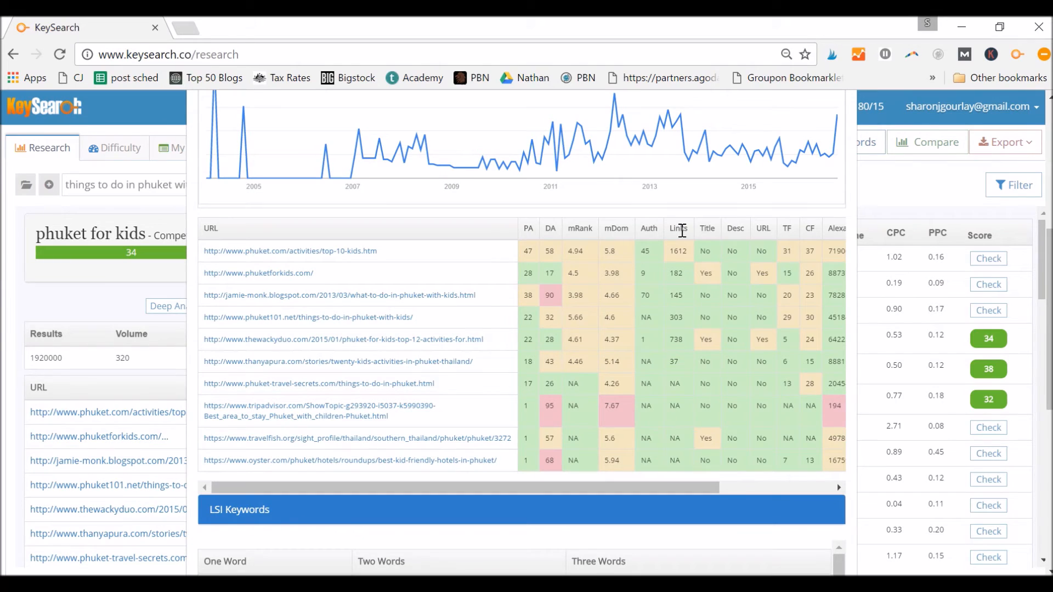
{"action": "left_click_drag", "start_coordinate": [587, 487], "coordinate": [701, 503]}
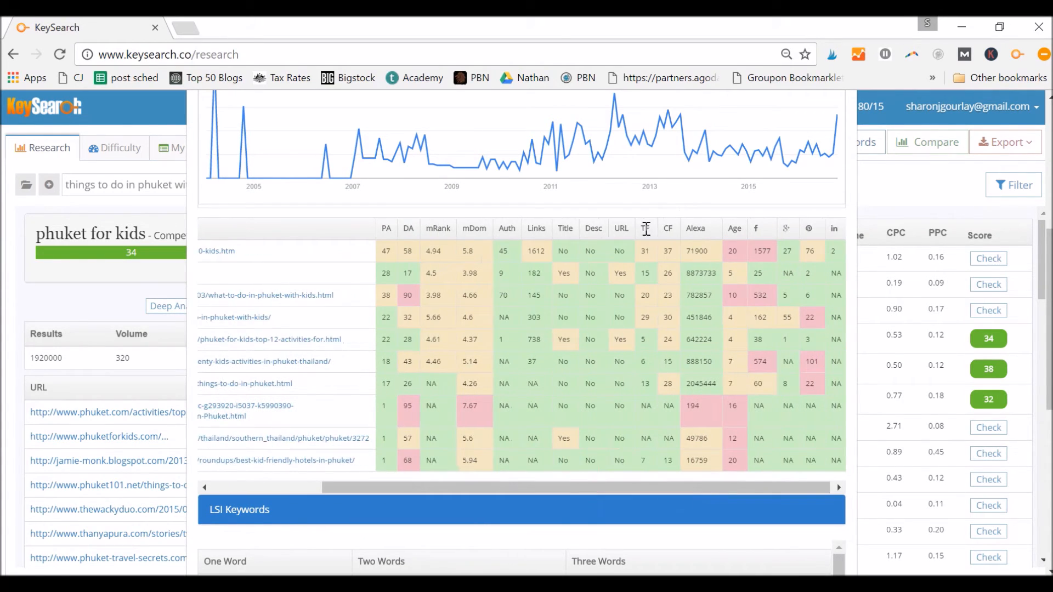
{"action": "left_click_drag", "start_coordinate": [682, 483], "coordinate": [448, 489]}
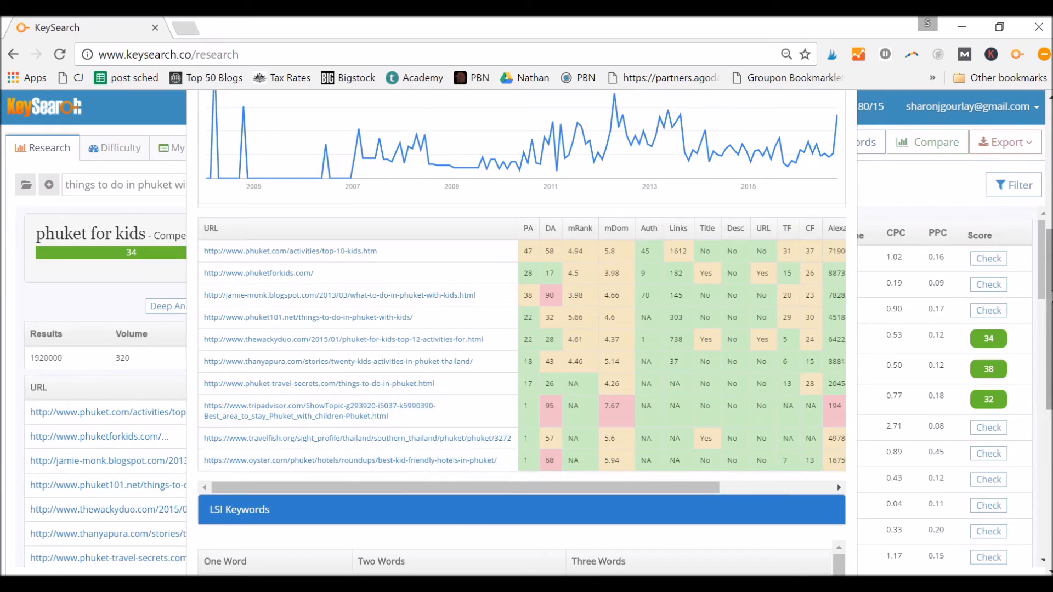
{"action": "left_click_drag", "start_coordinate": [1048, 307], "coordinate": [1047, 456]}
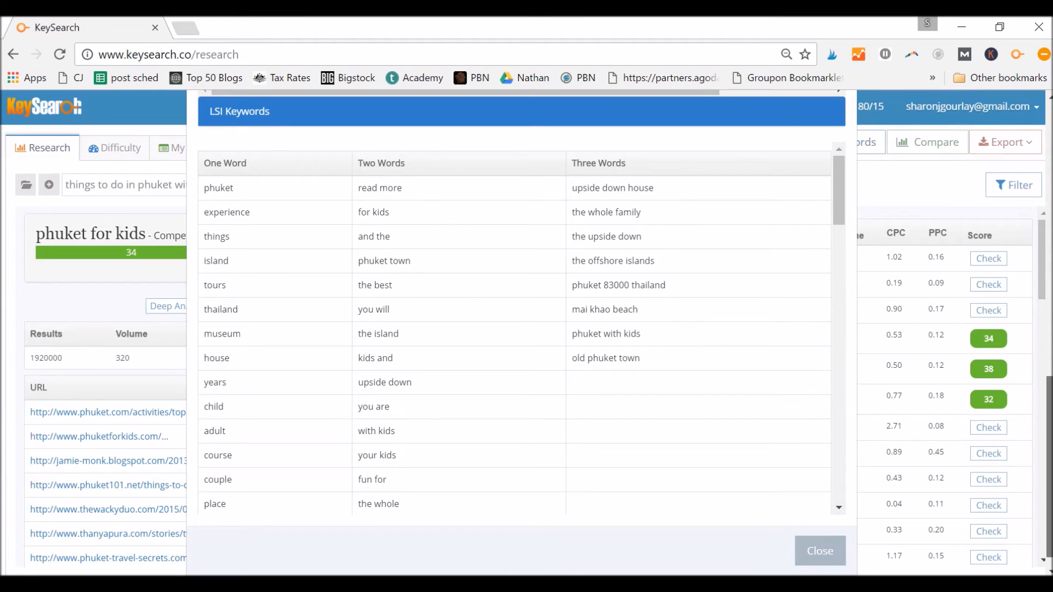
{"action": "left_click_drag", "start_coordinate": [1048, 456], "coordinate": [1040, 163]}
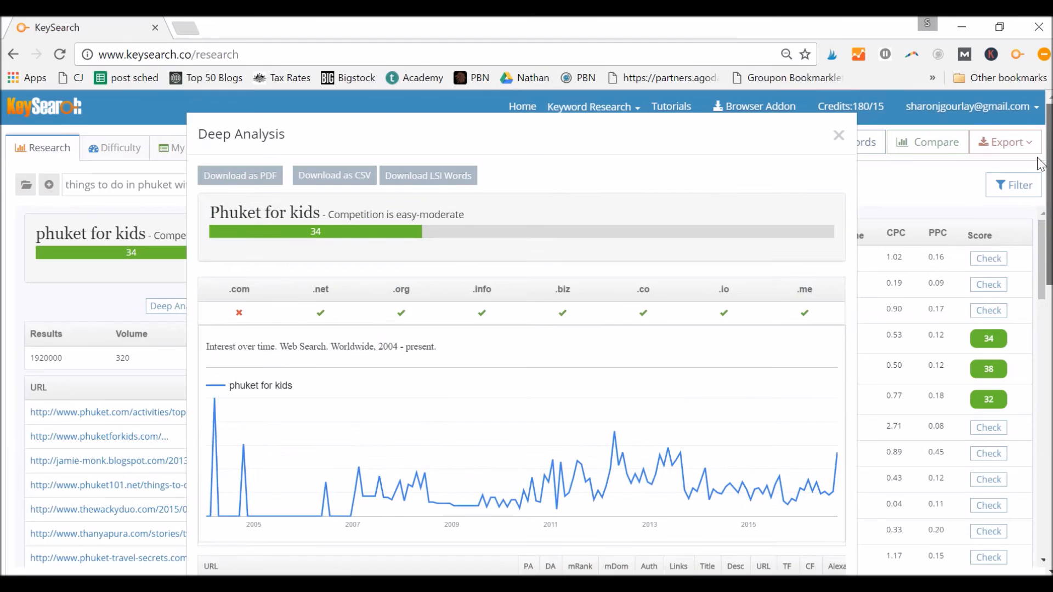
{"action": "left_click", "coordinate": [837, 141]}
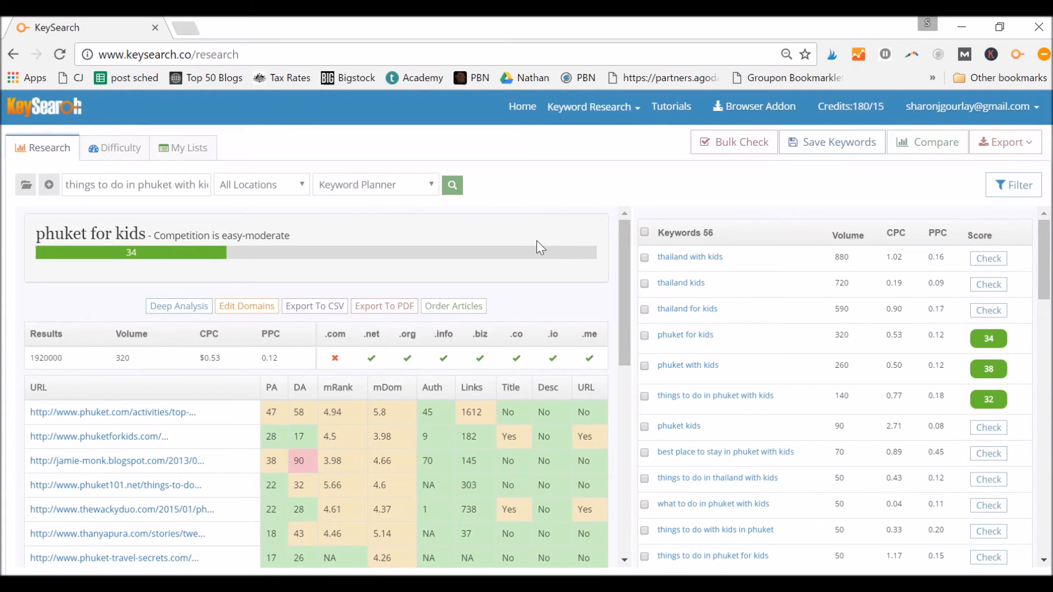
Step: Switch to the keyword difficulty checker, open the analysis of "things to do in cairns with kids" and review its competitor metrics
{"action": "left_click", "coordinate": [117, 154]}
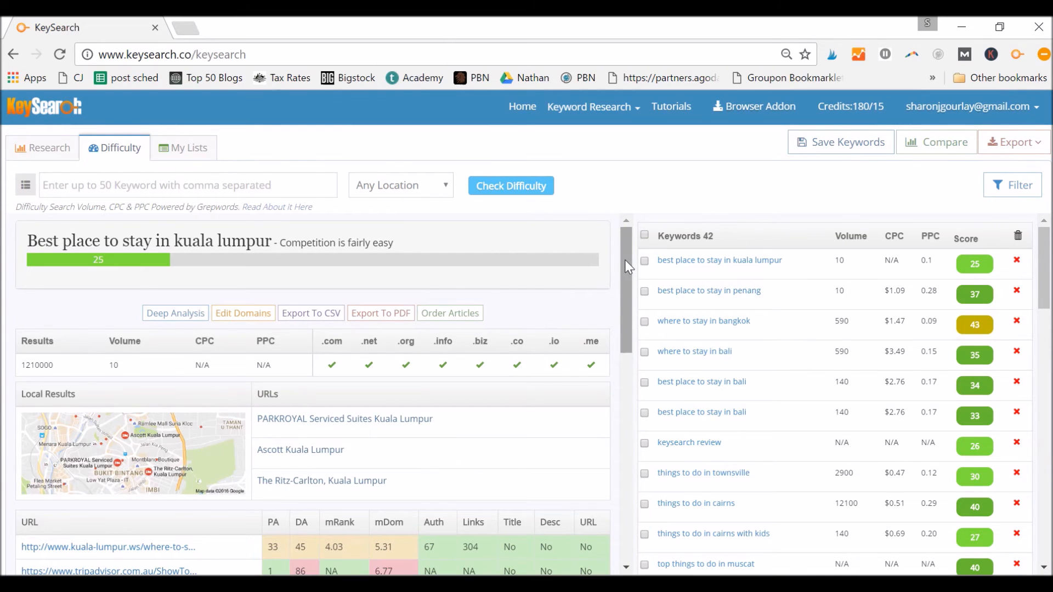
{"action": "mouse_move", "coordinate": [624, 260]}
{"action": "left_mouse_down"}
{"action": "mouse_move", "coordinate": [625, 327]}
{"action": "mouse_move", "coordinate": [625, 252]}
{"action": "left_mouse_up"}
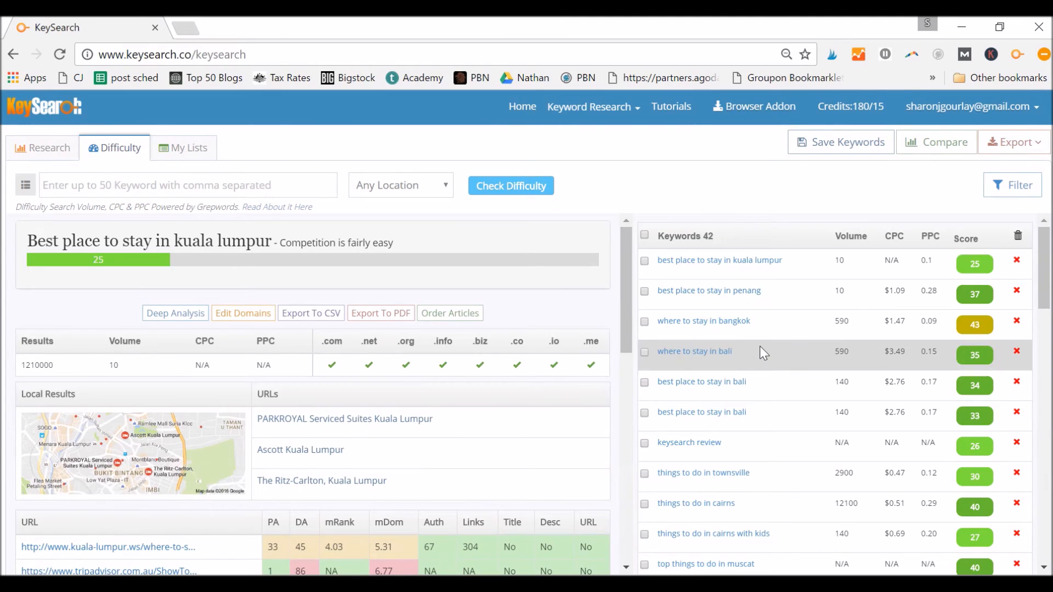
{"action": "left_click", "coordinate": [721, 536]}
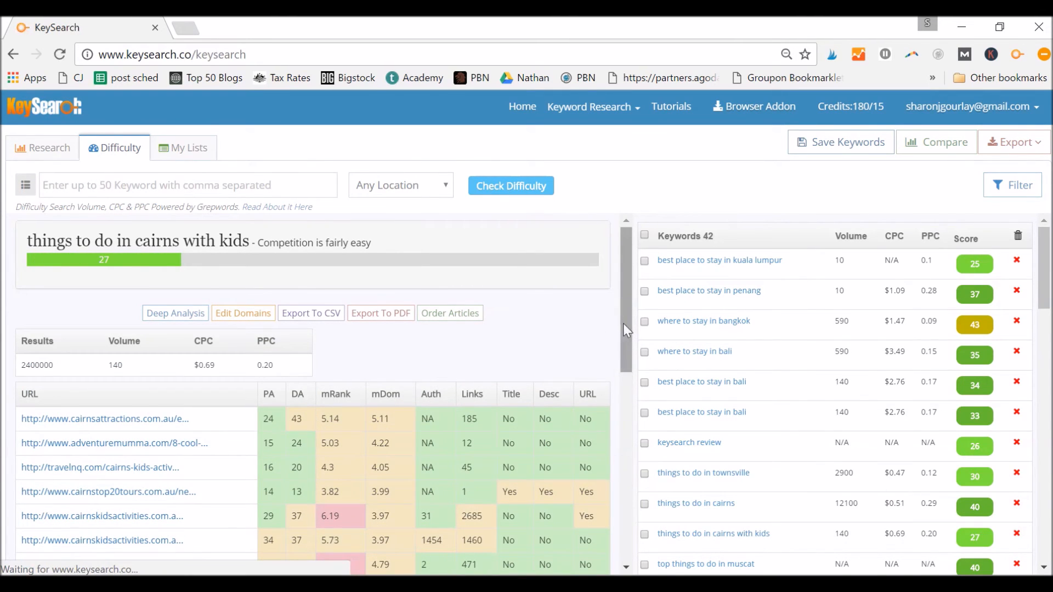
{"action": "left_click_drag", "start_coordinate": [626, 329], "coordinate": [634, 381]}
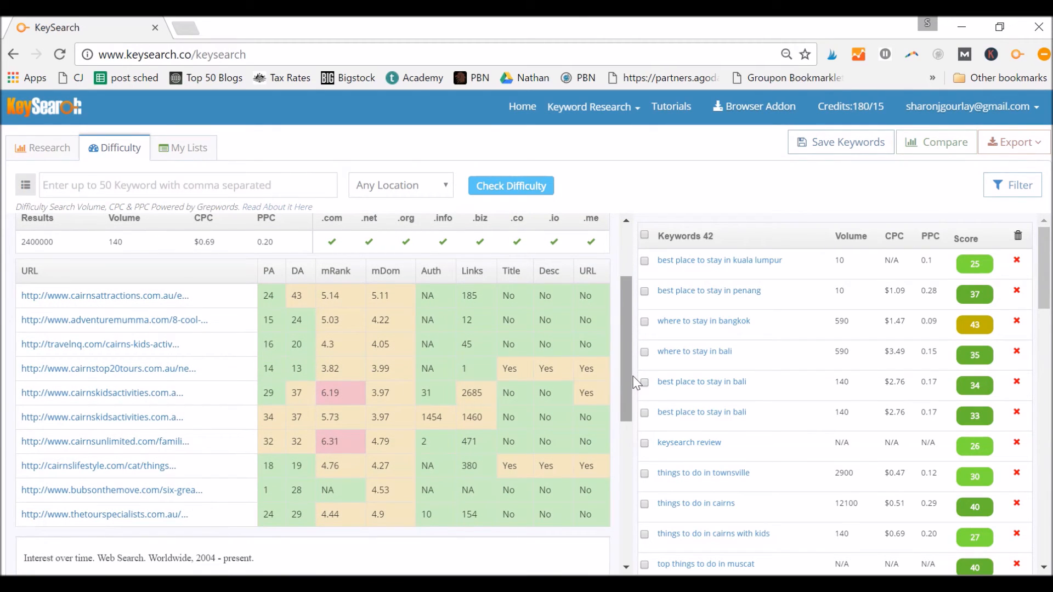
{"action": "scroll", "coordinate": [632, 381], "scroll_direction": "up", "scroll_amount": 3}
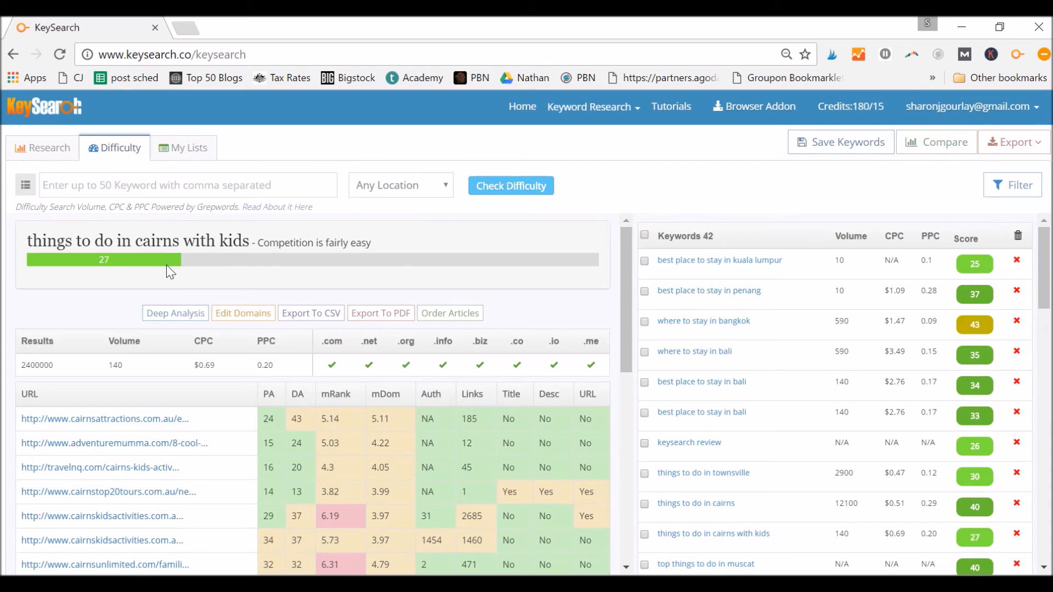
{"action": "left_click", "coordinate": [625, 237]}
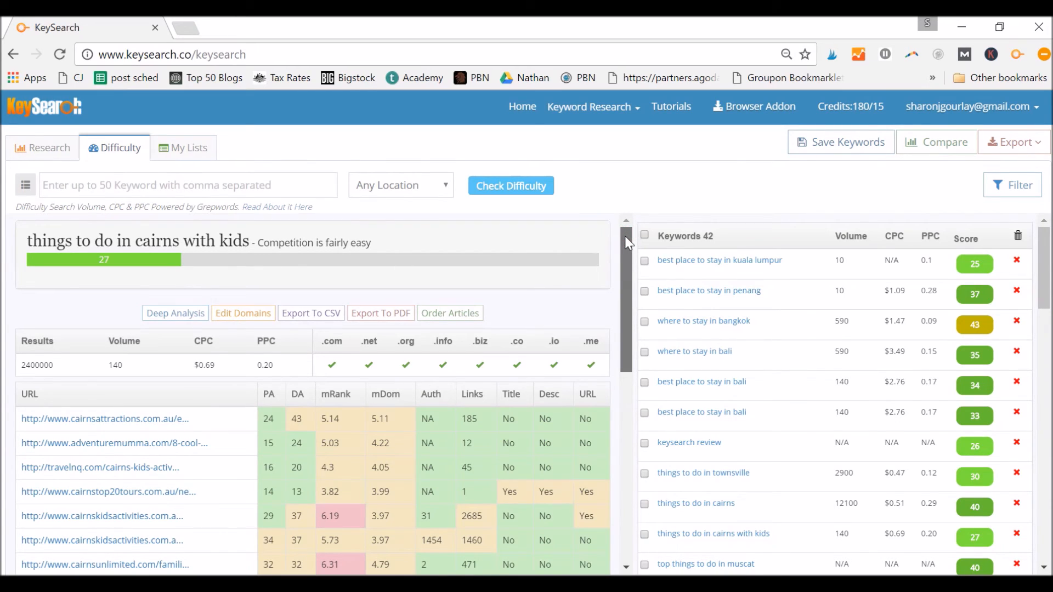
{"action": "left_click_drag", "start_coordinate": [623, 236], "coordinate": [611, 296]}
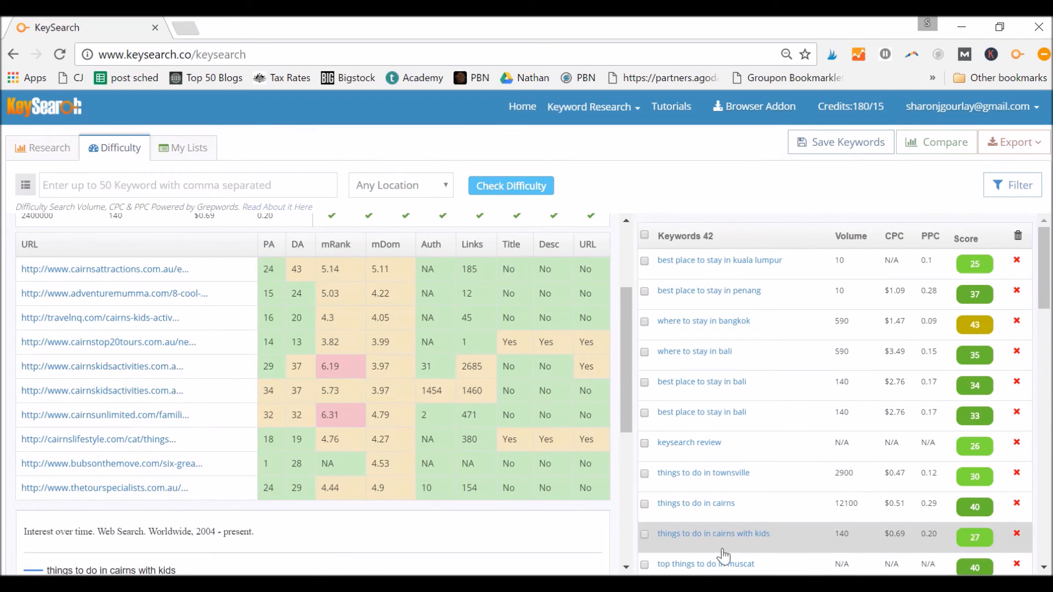
Step: Open the difficulty analysis of "top things to do in muscat" and examine the score and metrics of its ranking pages
{"action": "left_click", "coordinate": [709, 565]}
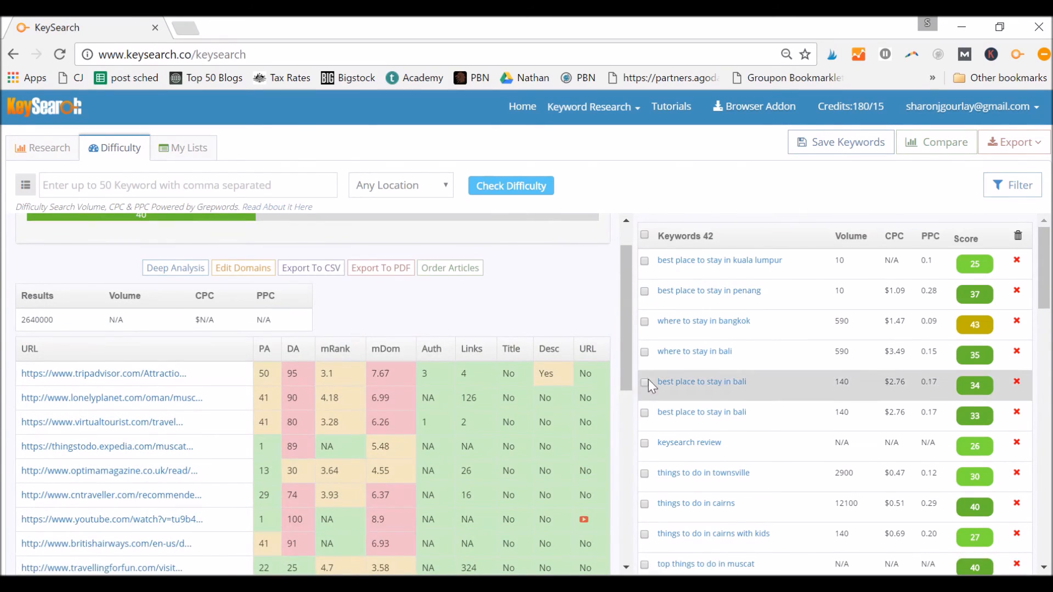
{"action": "left_click_drag", "start_coordinate": [623, 333], "coordinate": [622, 312]}
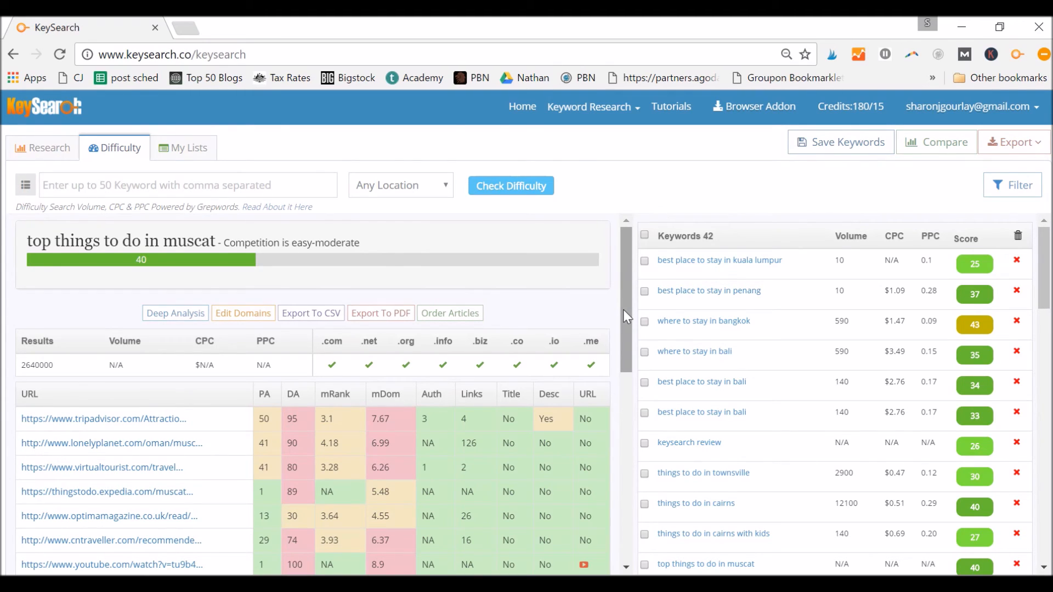
{"action": "left_click_drag", "start_coordinate": [623, 309], "coordinate": [629, 375]}
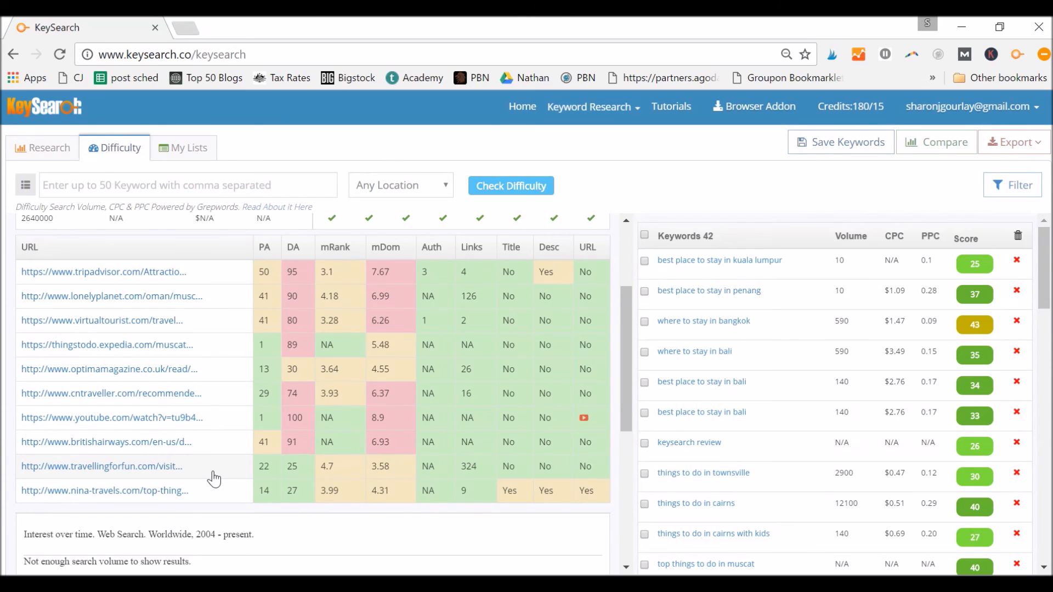
Step: Open the British Airways result for Muscat, skim its content down to the end, and return to the difficulty analysis
{"action": "left_click", "coordinate": [179, 445]}
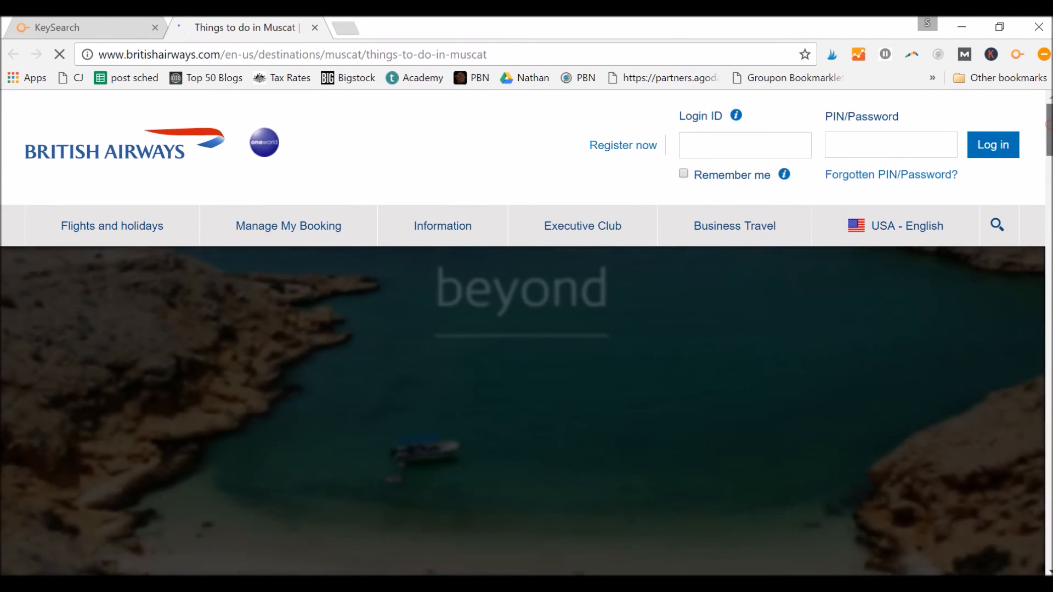
{"action": "scroll", "coordinate": [523, 329], "scroll_direction": "down", "scroll_amount": 12}
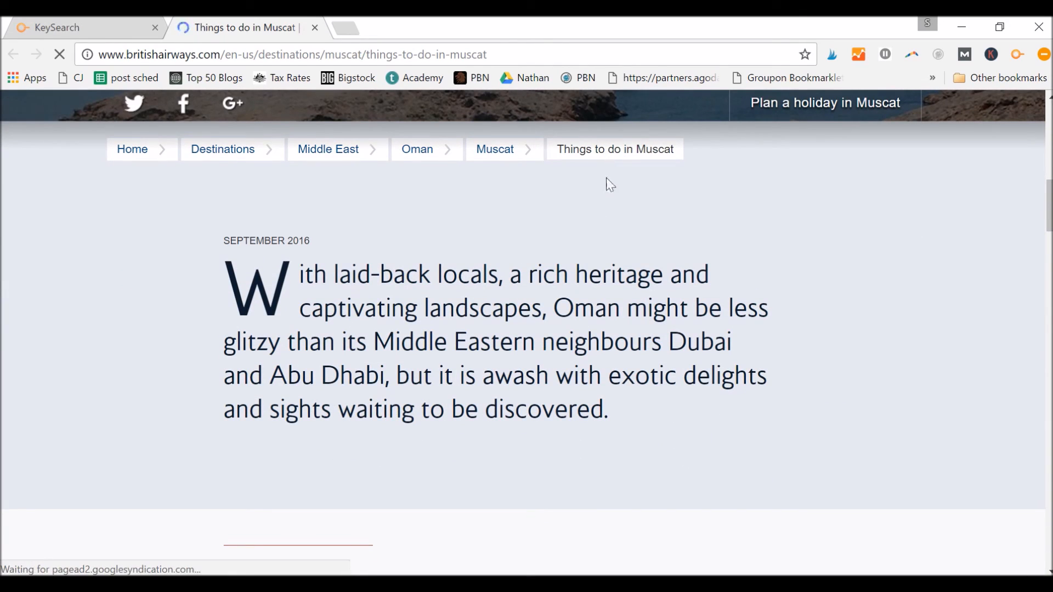
{"action": "left_click_drag", "start_coordinate": [1050, 192], "coordinate": [1050, 317]}
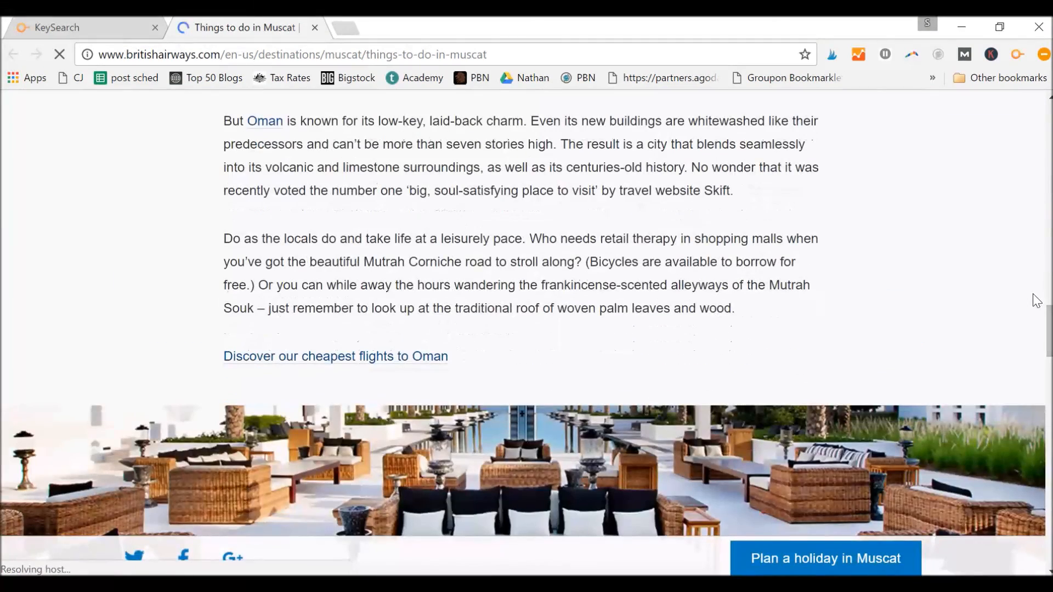
{"action": "scroll", "coordinate": [1031, 299], "scroll_direction": "down", "scroll_amount": 3}
{"action": "scroll", "coordinate": [527, 329], "scroll_direction": "down", "scroll_amount": 6}
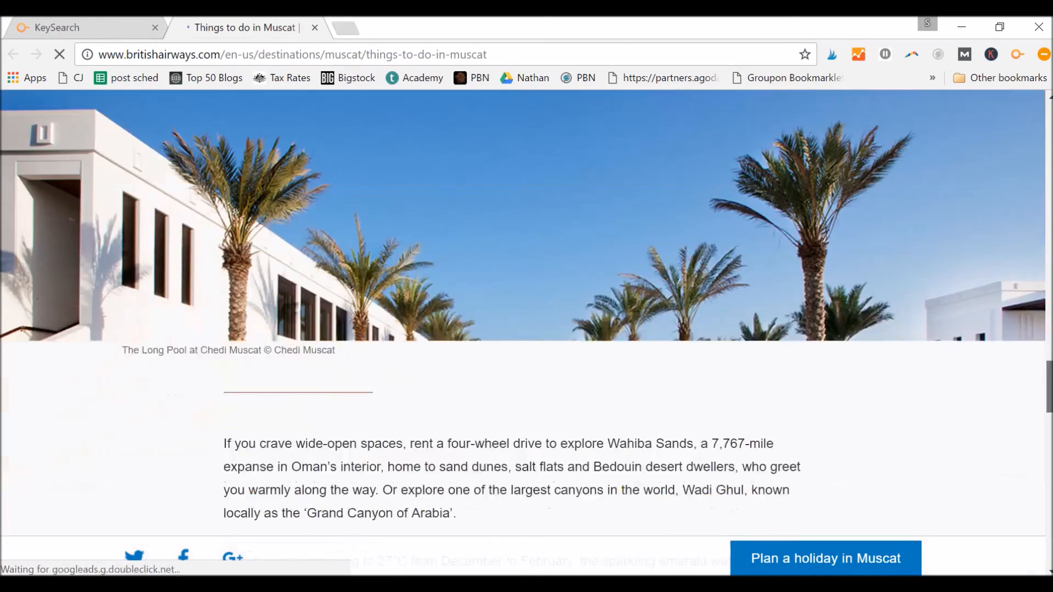
{"action": "scroll", "coordinate": [526, 329], "scroll_direction": "down", "scroll_amount": 7}
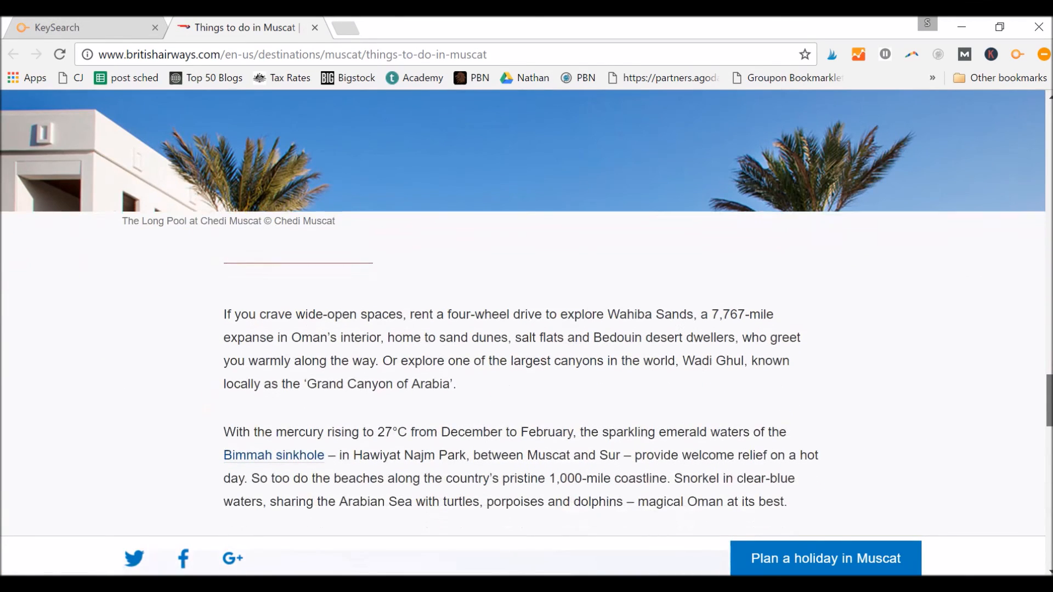
{"action": "scroll", "coordinate": [527, 329], "scroll_direction": "down", "scroll_amount": 10}
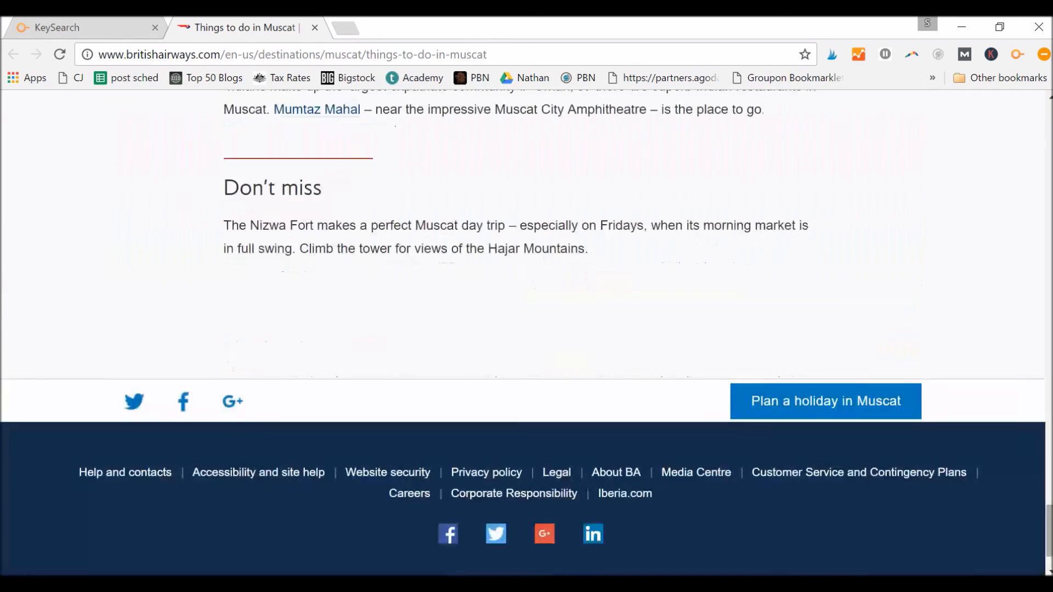
{"action": "scroll", "coordinate": [526, 329], "scroll_direction": "up", "scroll_amount": 6}
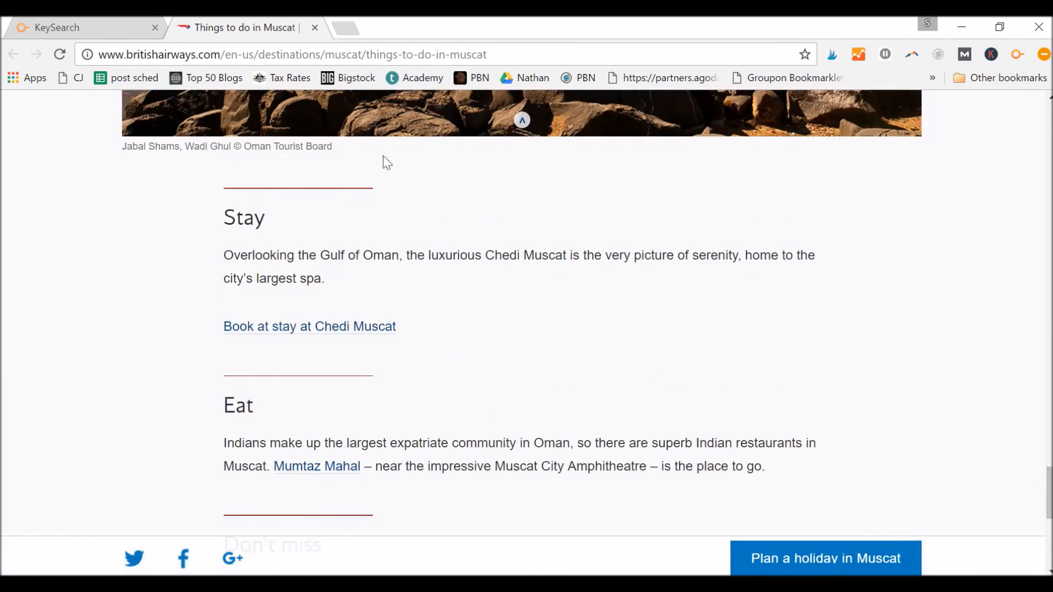
{"action": "left_click", "coordinate": [114, 29]}
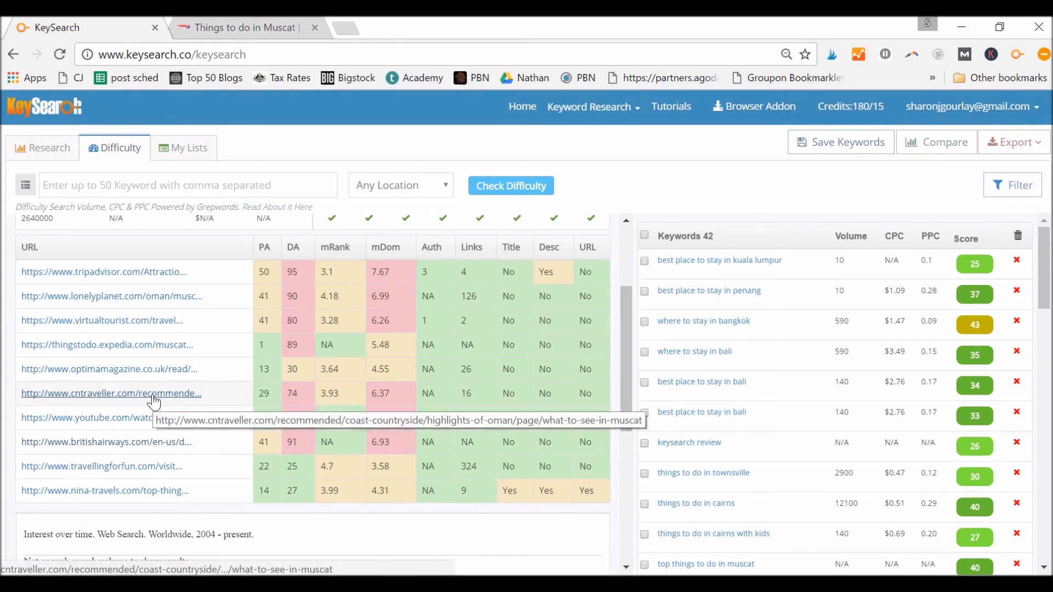
Step: Open the Optima Magazine and Expedia results for Muscat in separate browser tabs, ending back on the difficulty analysis
{"action": "left_click", "coordinate": [142, 373]}
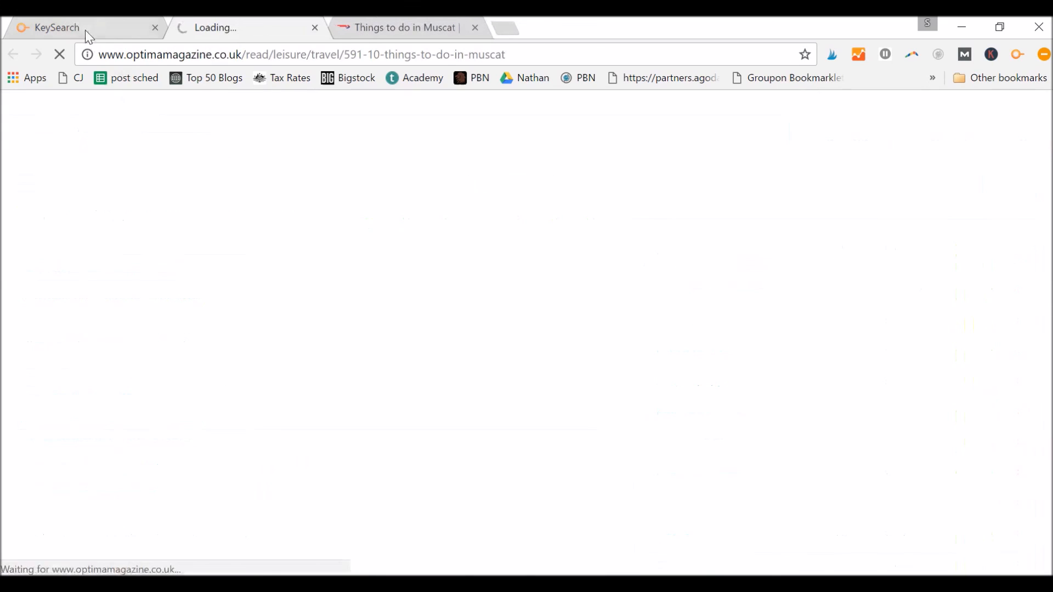
{"action": "left_click", "coordinate": [84, 30]}
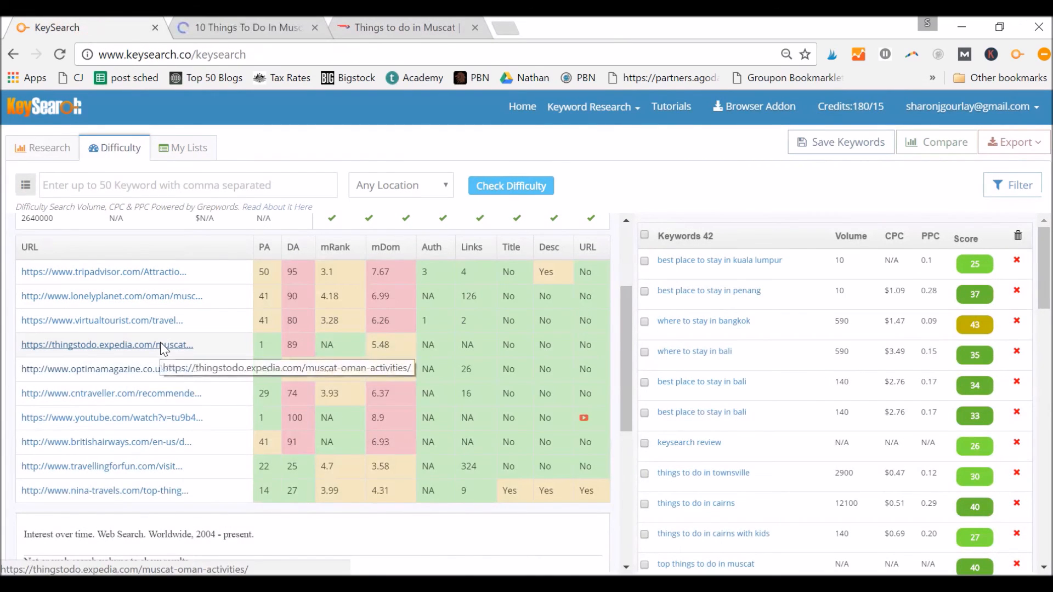
{"action": "left_click", "coordinate": [160, 344]}
{"action": "left_click", "coordinate": [75, 24]}
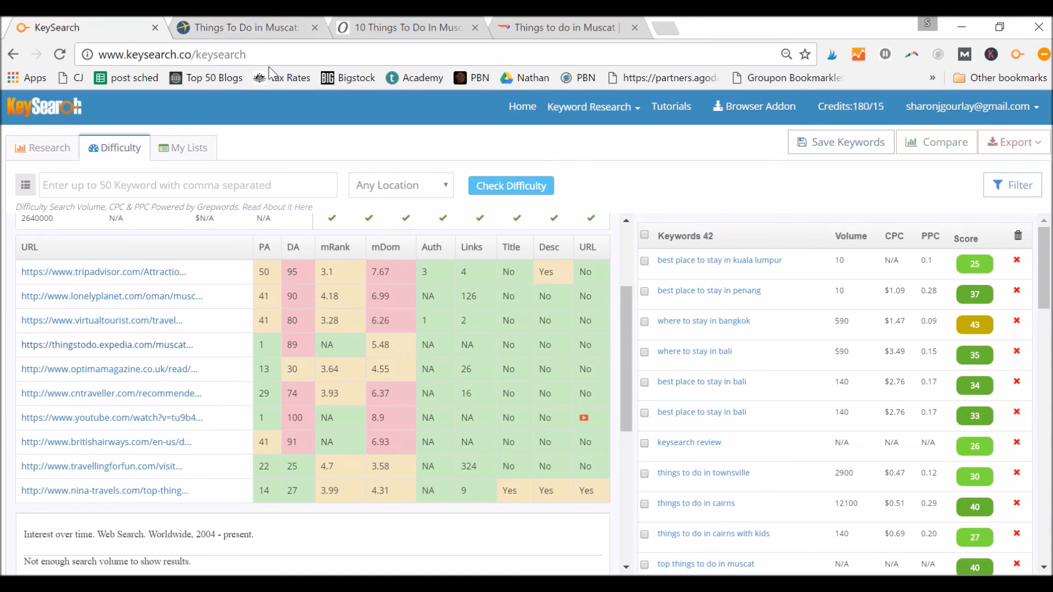
Step: Review the Expedia page on things to do in Muscat from start to end, finishing back at its heading
{"action": "left_click", "coordinate": [253, 27]}
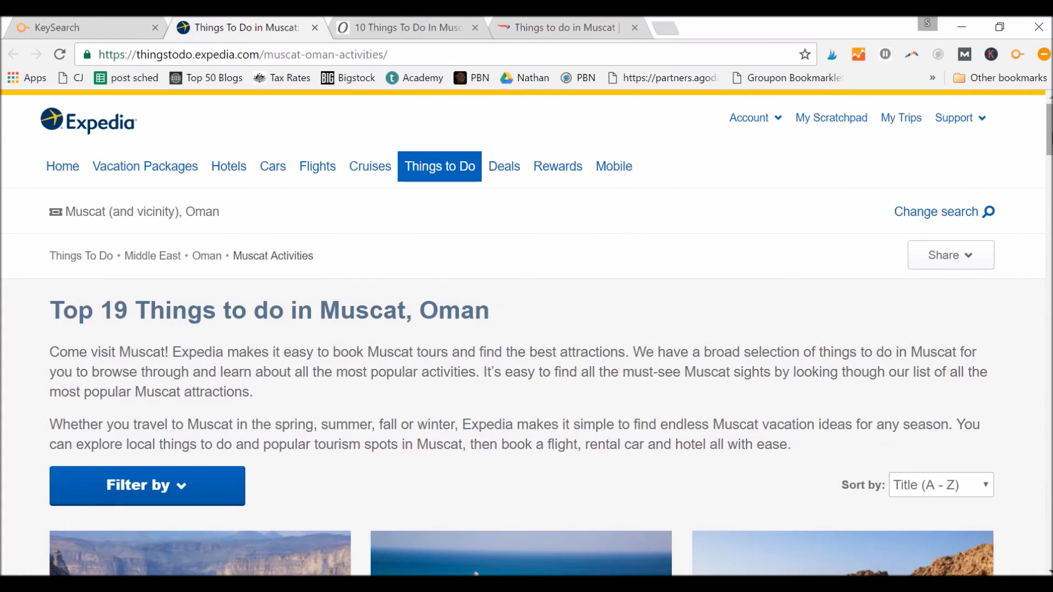
{"action": "scroll", "coordinate": [1048, 135], "scroll_direction": "down", "scroll_amount": 3}
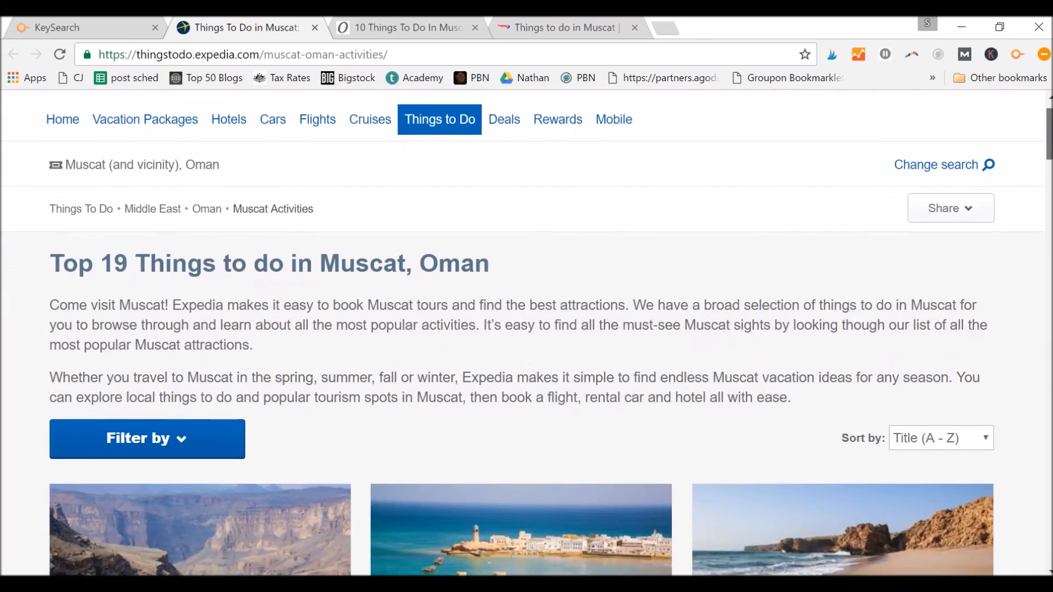
{"action": "scroll", "coordinate": [522, 355], "scroll_direction": "down", "scroll_amount": 10}
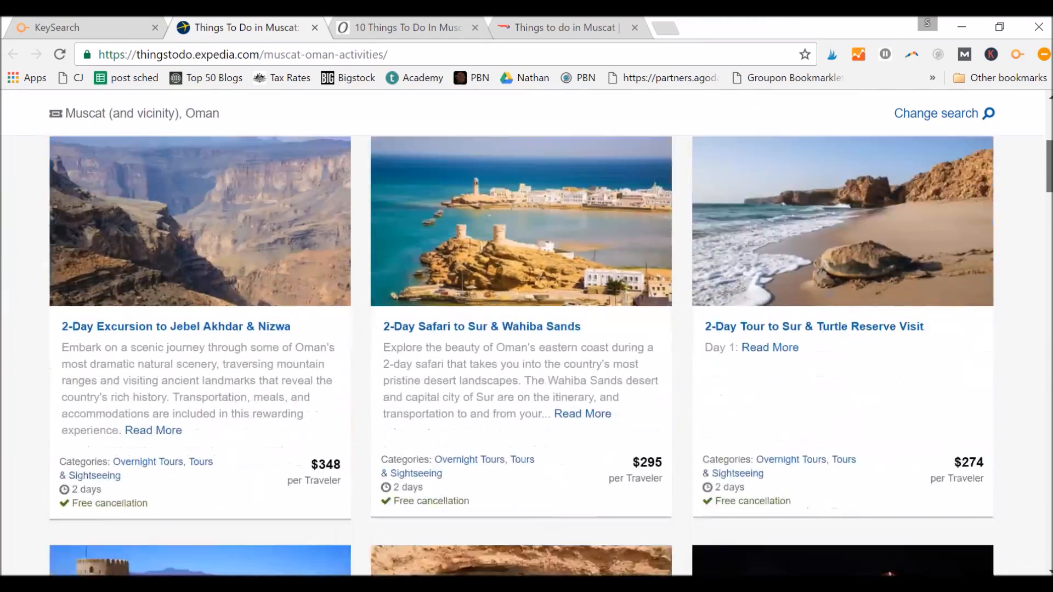
{"action": "scroll", "coordinate": [522, 355], "scroll_direction": "down", "scroll_amount": 15}
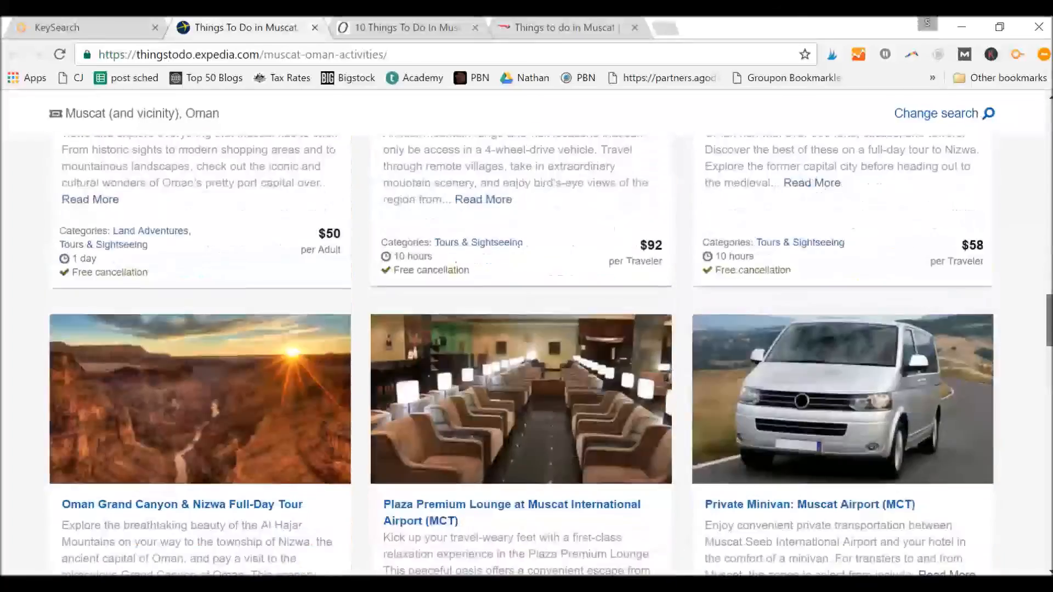
{"action": "scroll", "coordinate": [521, 356], "scroll_direction": "down", "scroll_amount": 10}
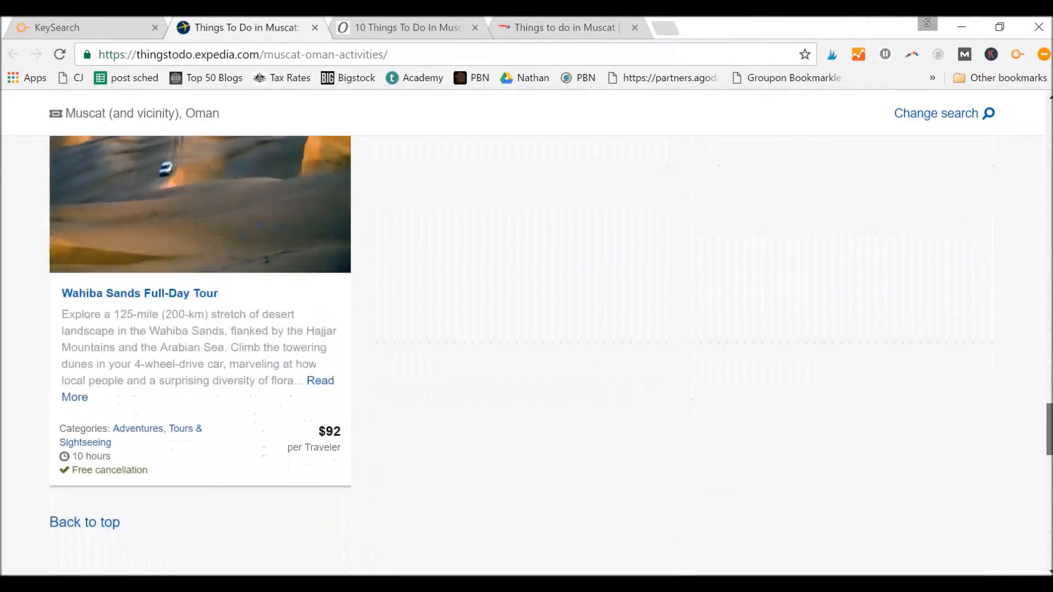
{"action": "key", "text": "Home"}
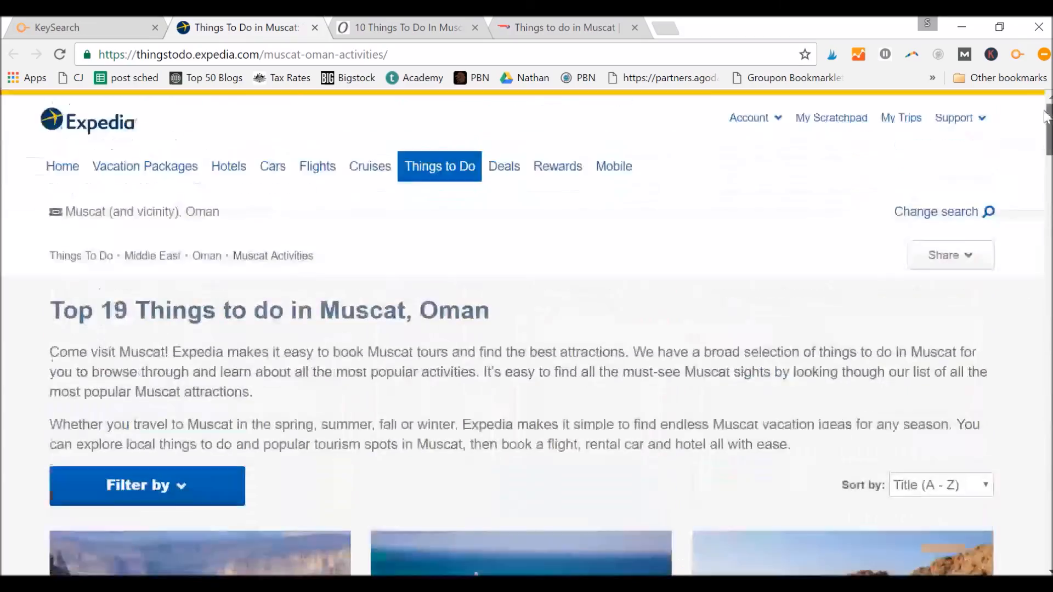
Step: Check the Optima Magazine article "10 Things To Do In Muscat" and return to the keyword difficulty analysis
{"action": "left_click", "coordinate": [416, 27]}
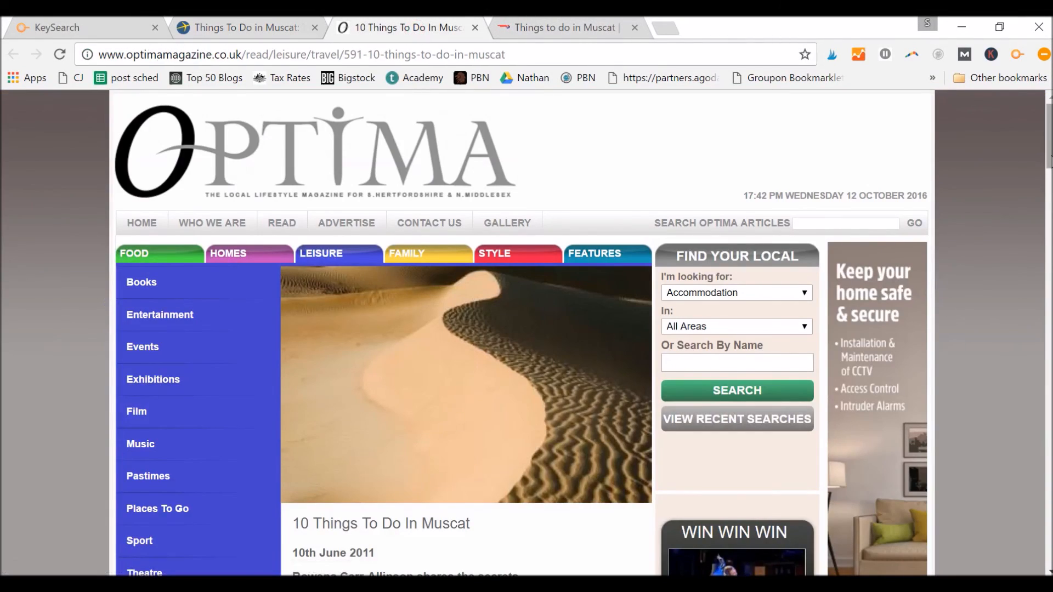
{"action": "mouse_move", "coordinate": [1047, 118]}
{"action": "left_mouse_down"}
{"action": "mouse_move", "coordinate": [1047, 349]}
{"action": "mouse_move", "coordinate": [1047, 138]}
{"action": "left_mouse_up"}
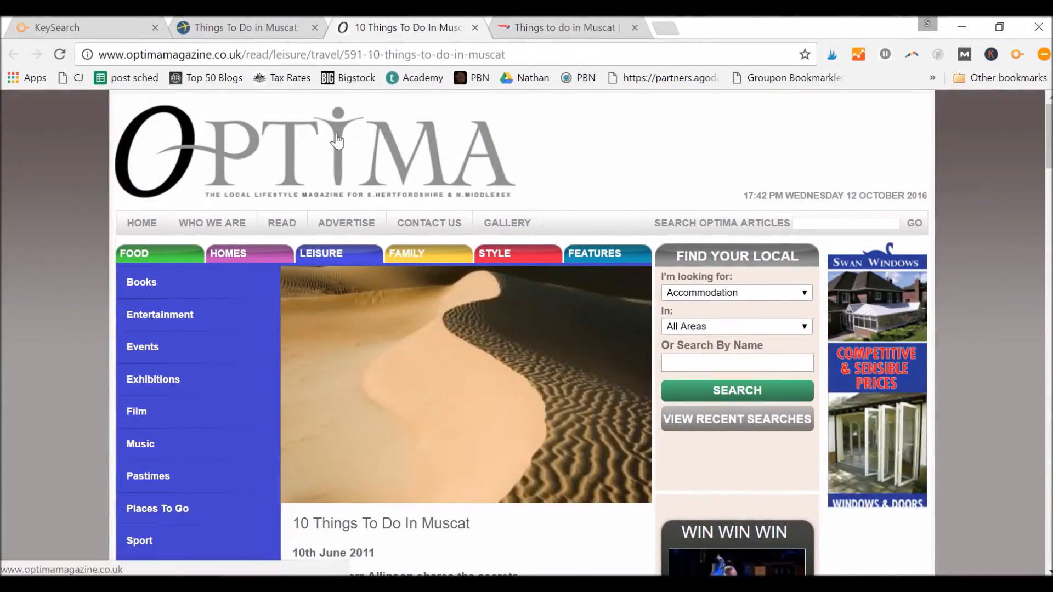
{"action": "left_click", "coordinate": [81, 26]}
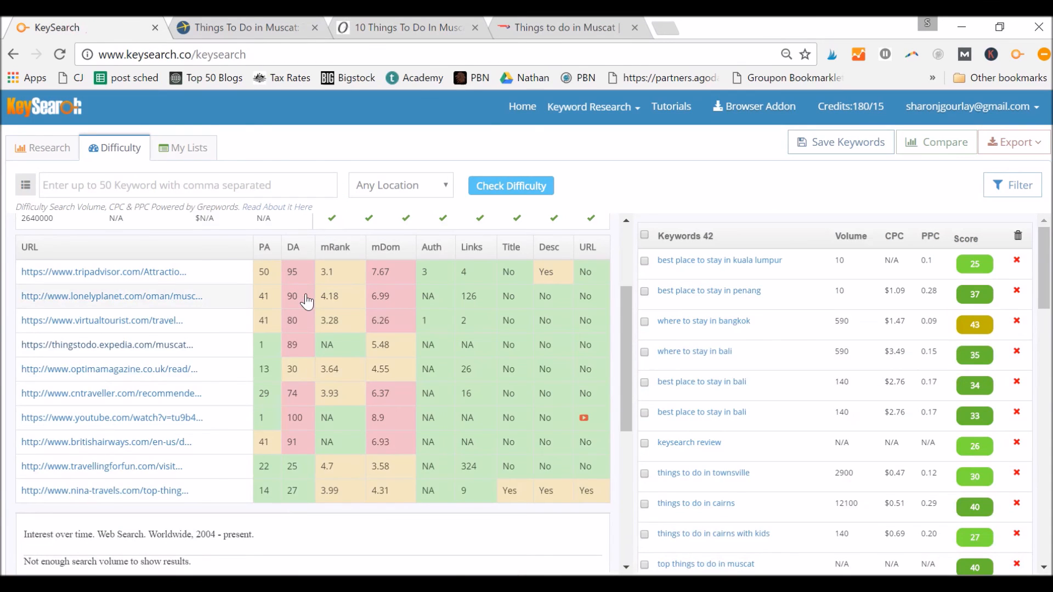